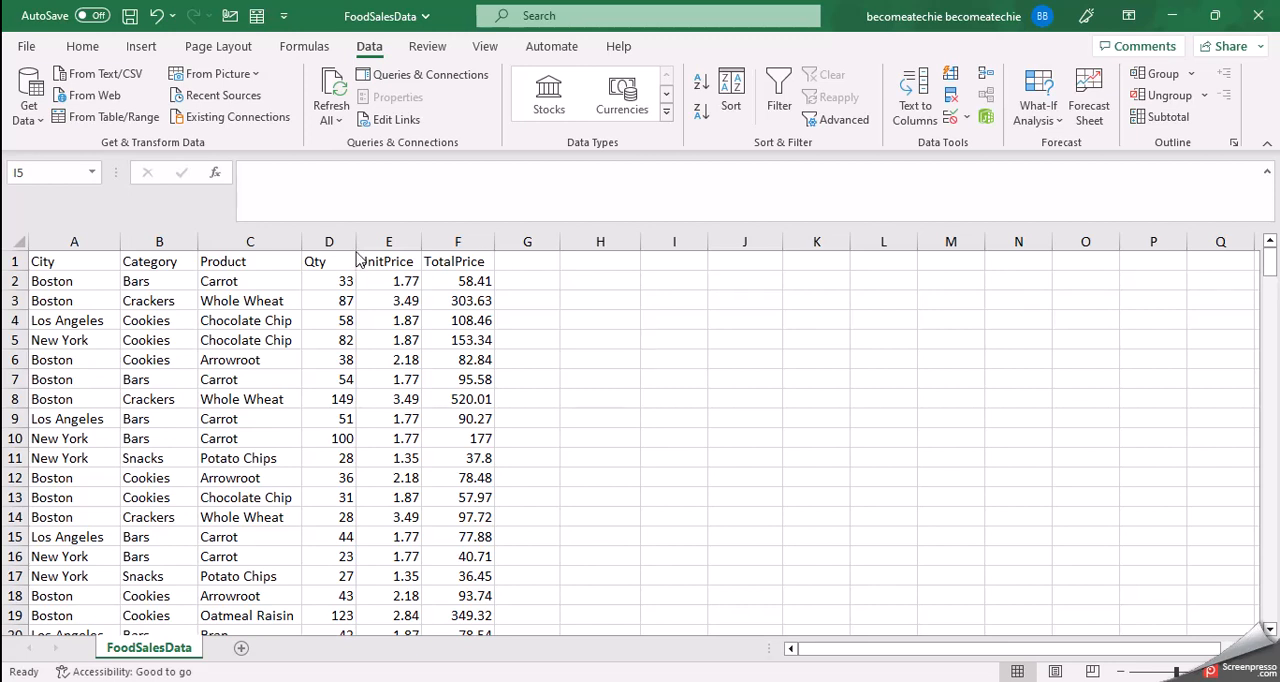
click(258, 261)
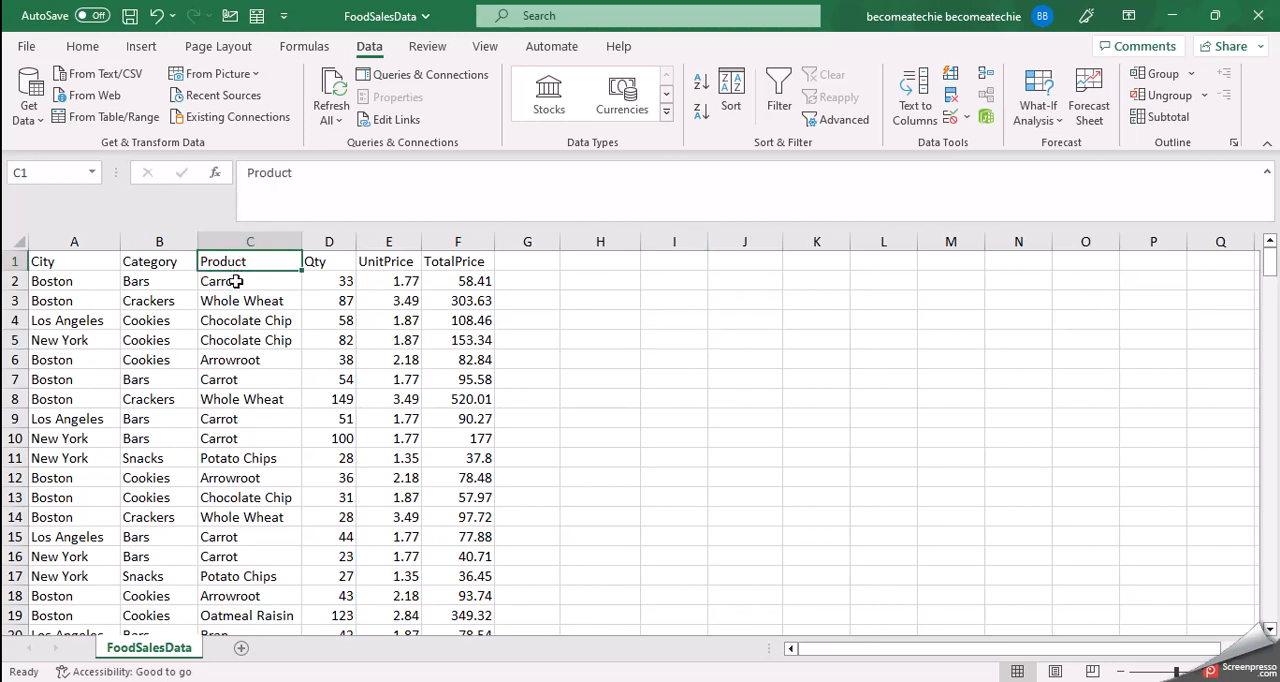
click(237, 379)
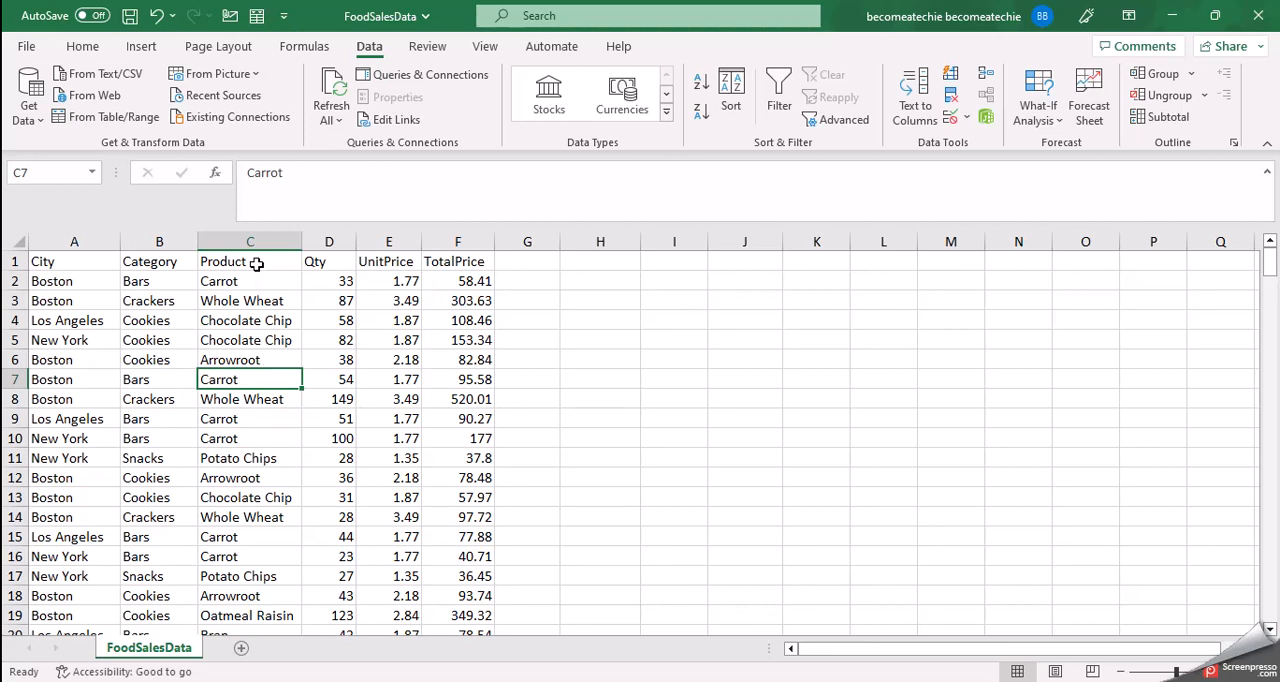
click(163, 258)
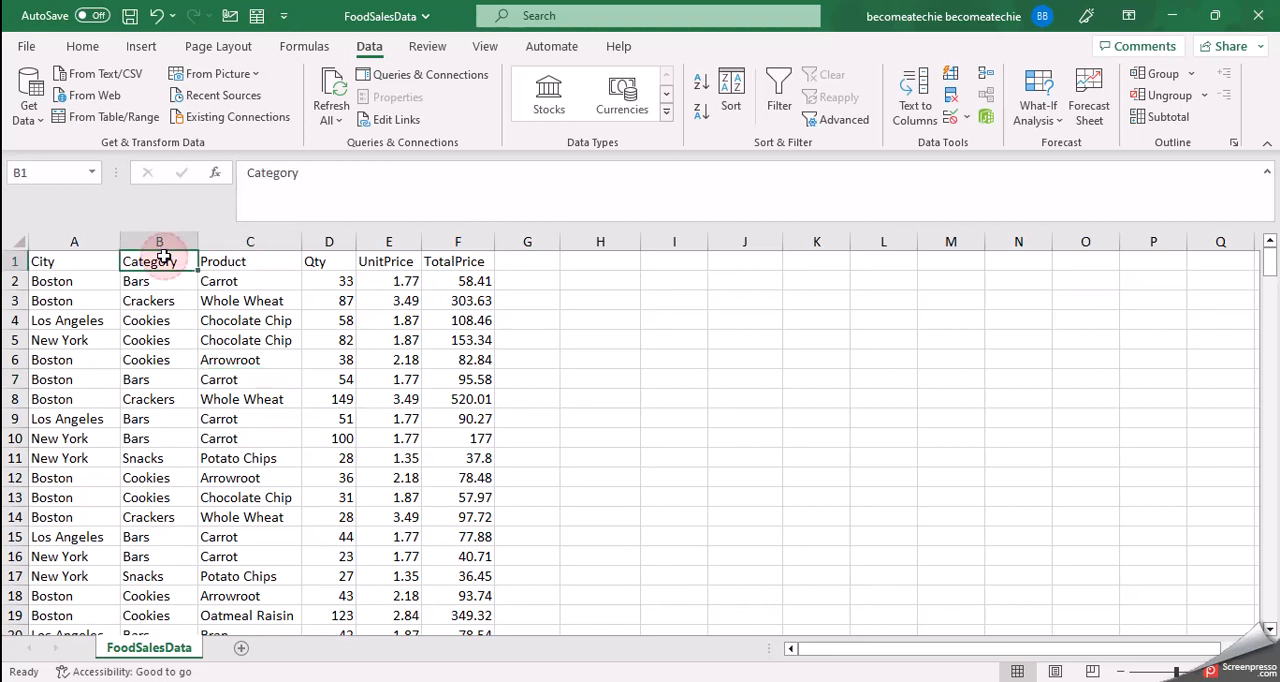
click(245, 261)
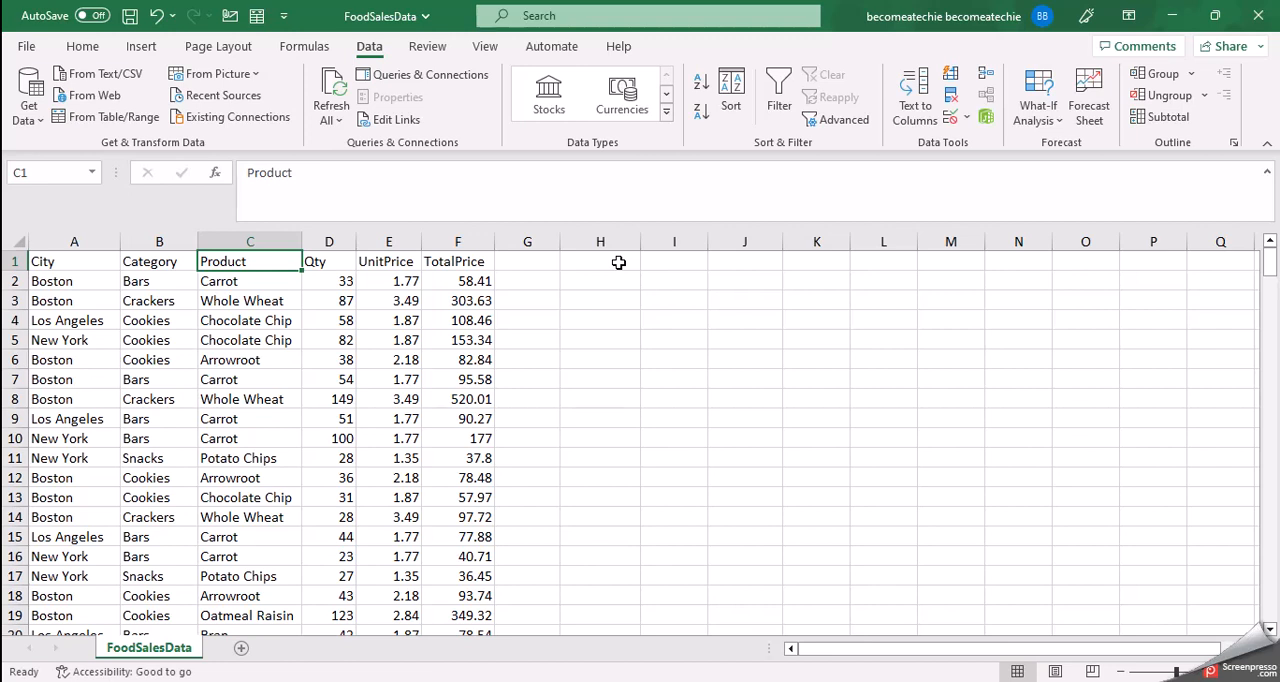
click(617, 323)
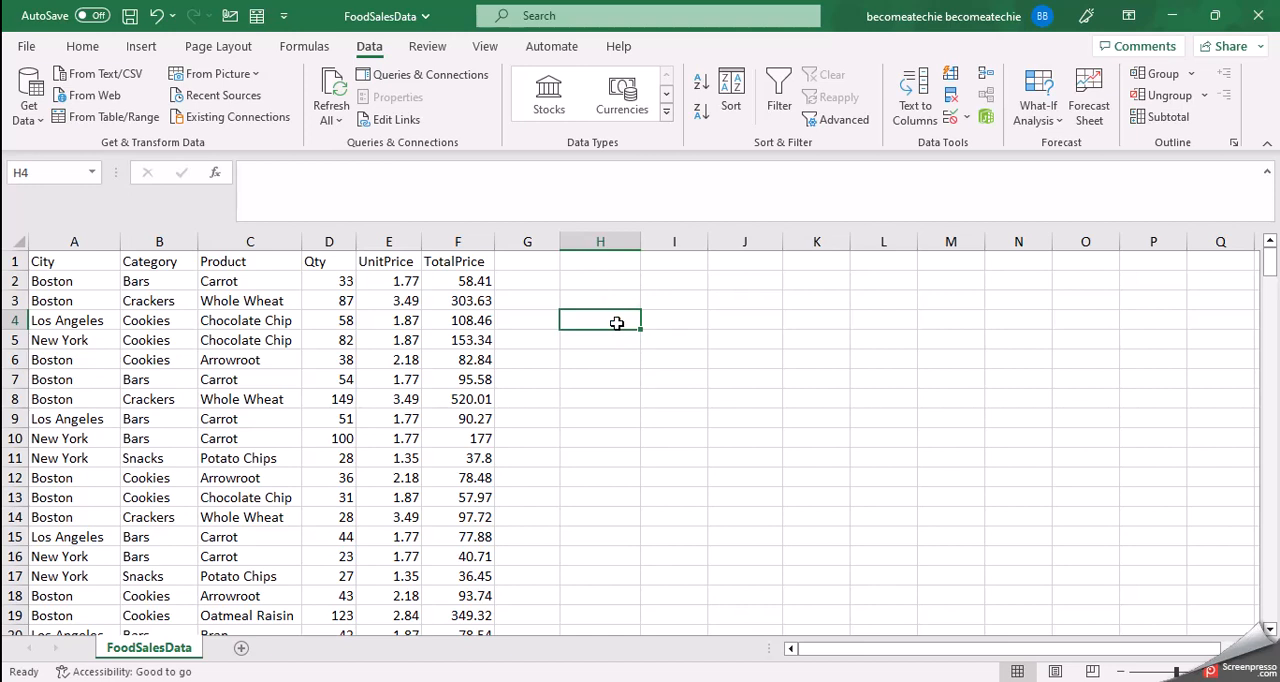
click(370, 47)
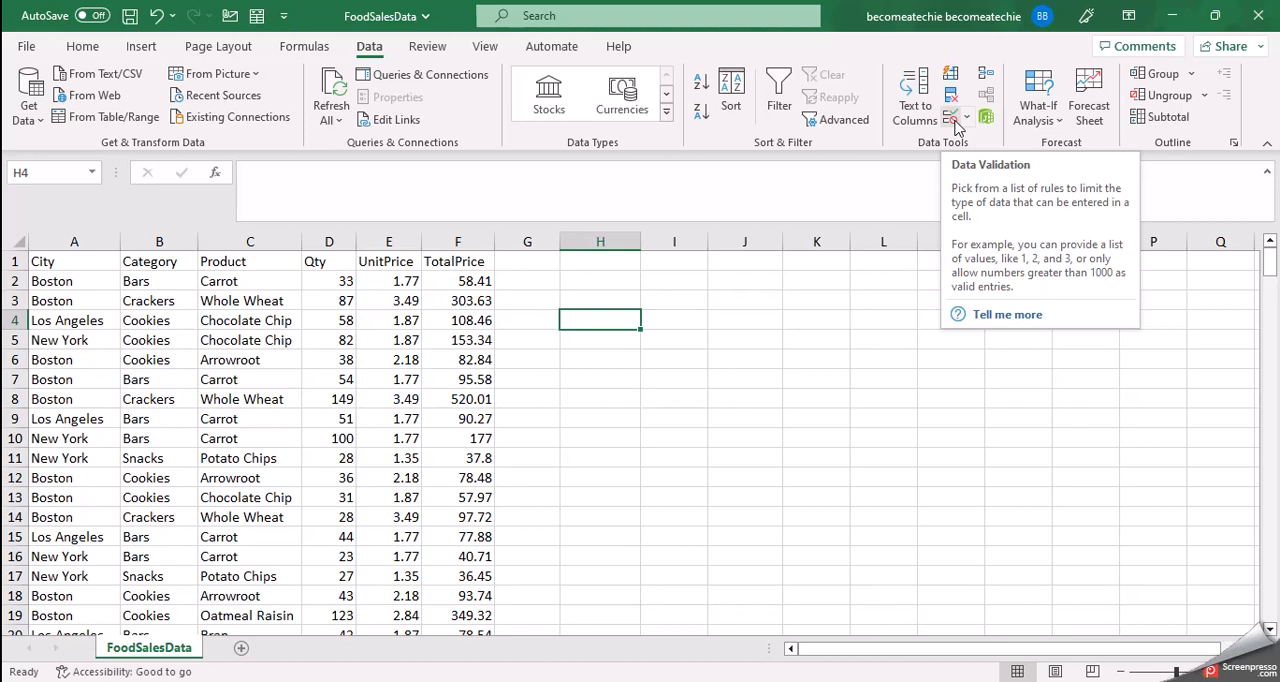
click(607, 303)
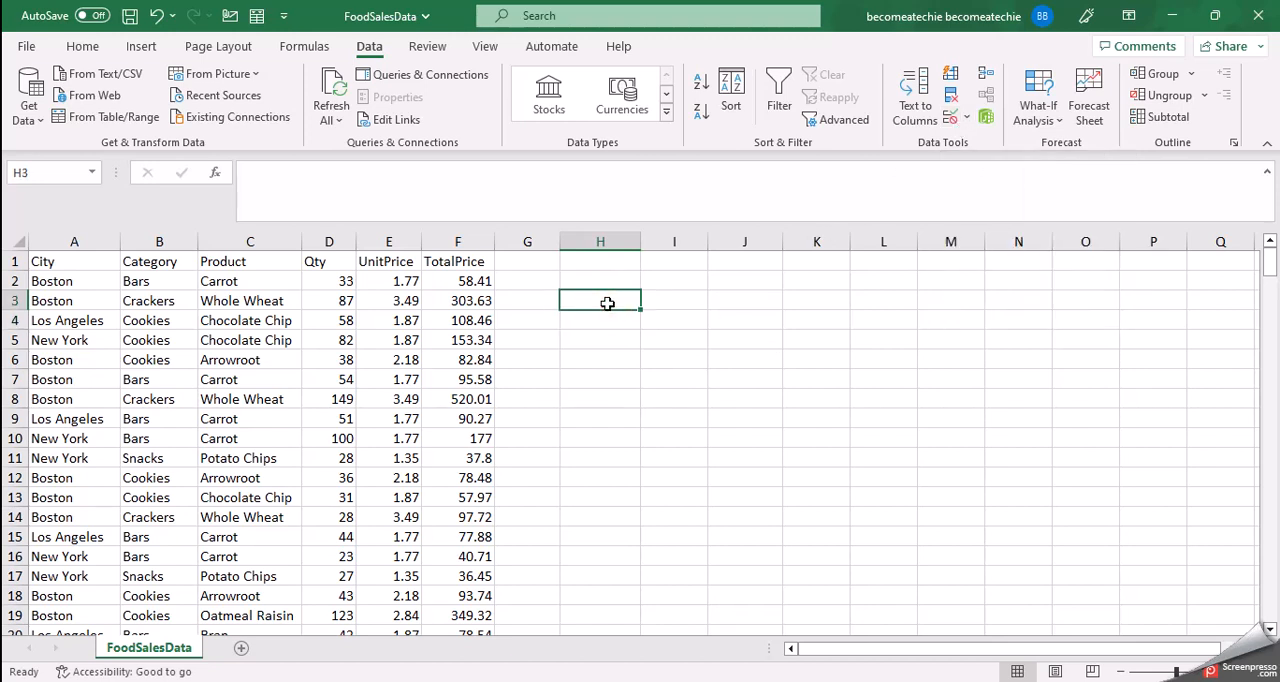
Step: Open Data Validation for the whole of column H and set the allowed values to List
click(604, 241)
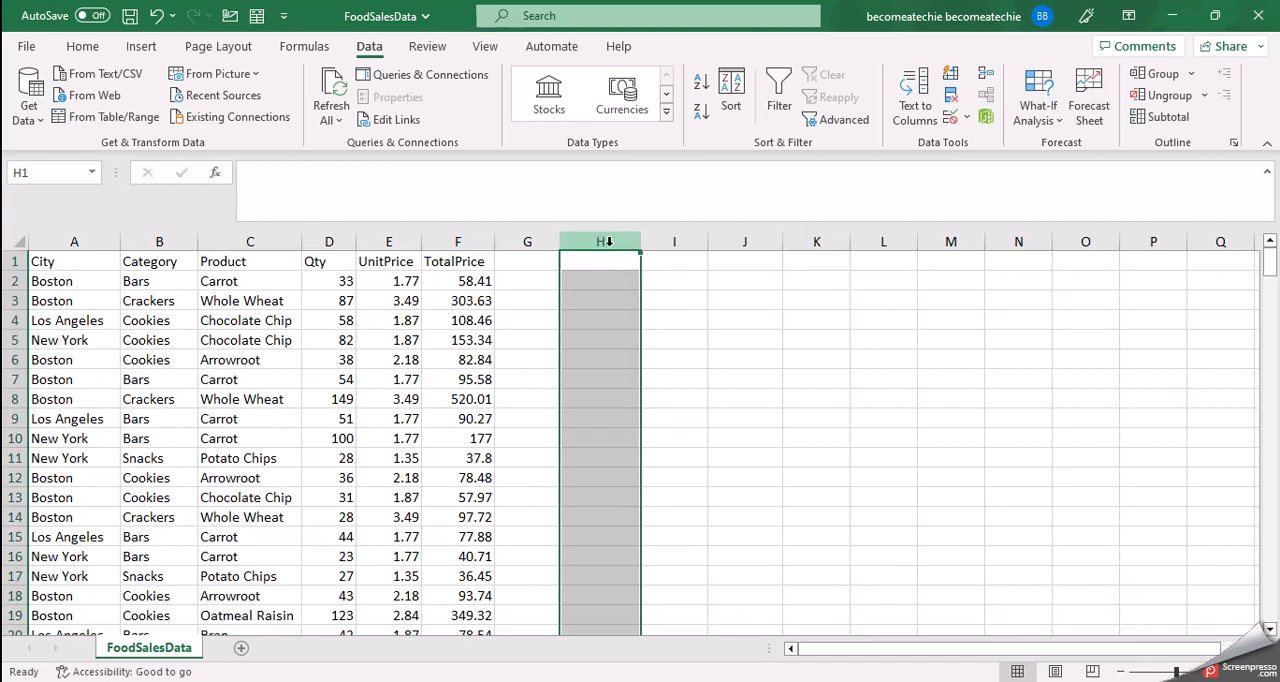
click(607, 241)
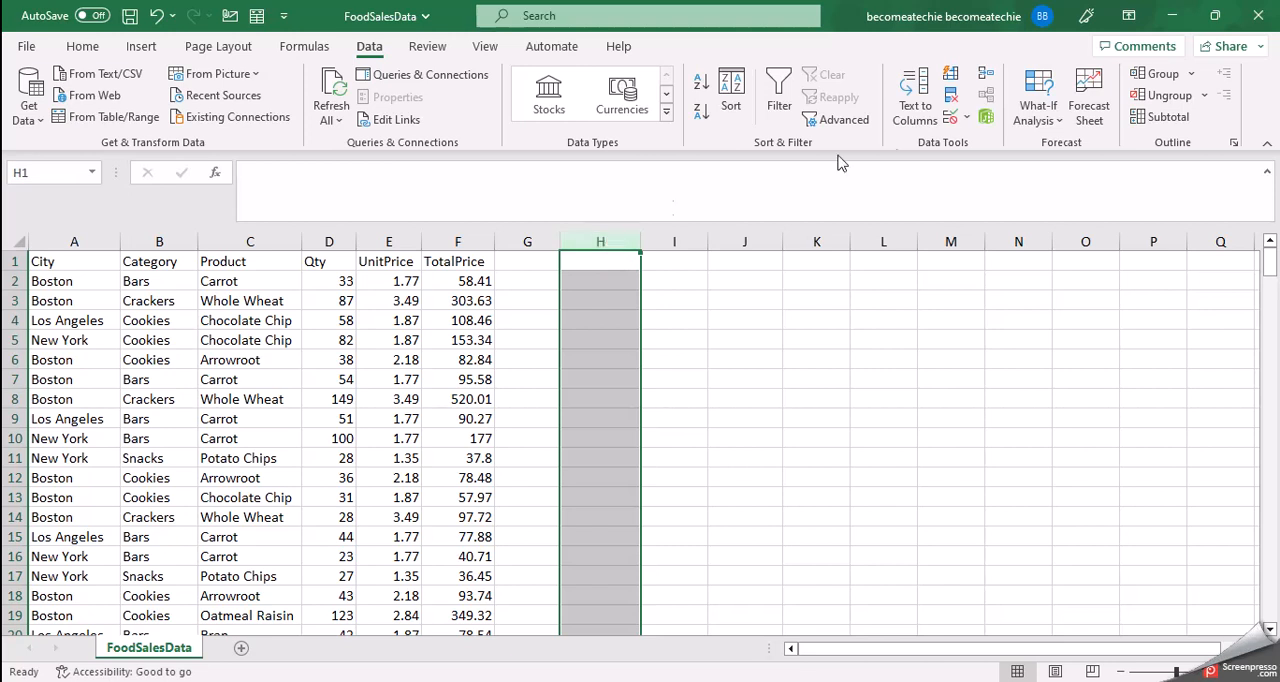
click(966, 118)
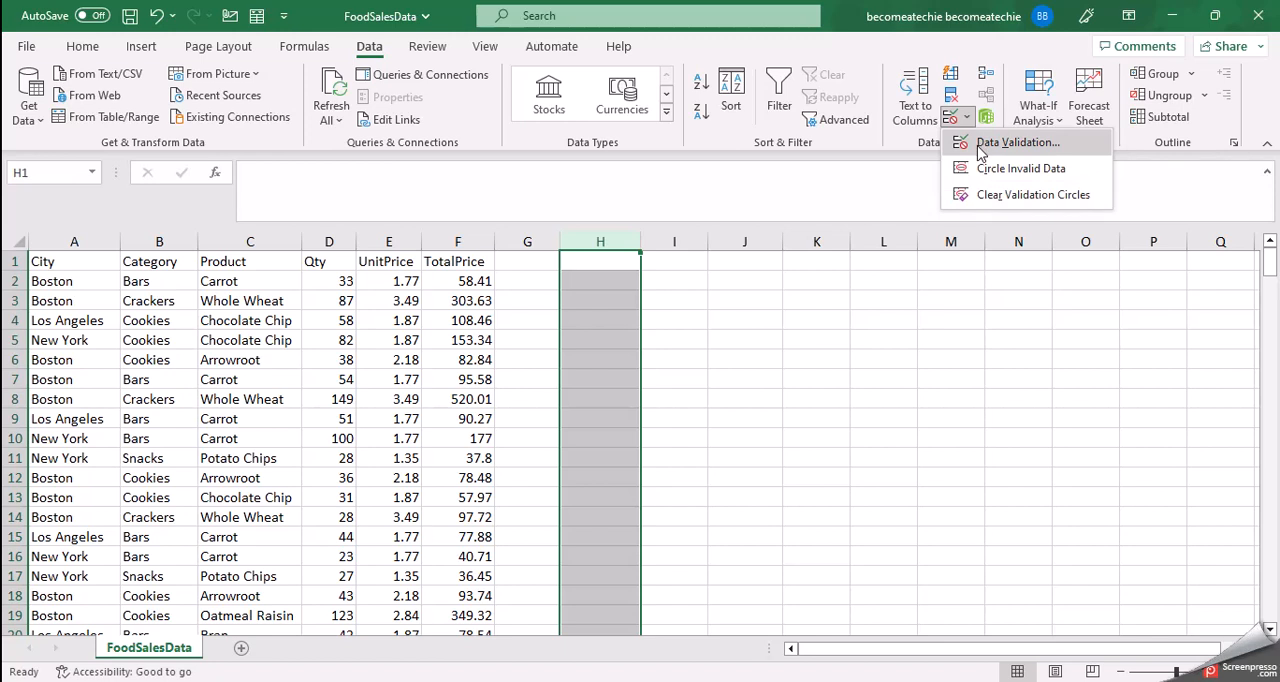
click(978, 143)
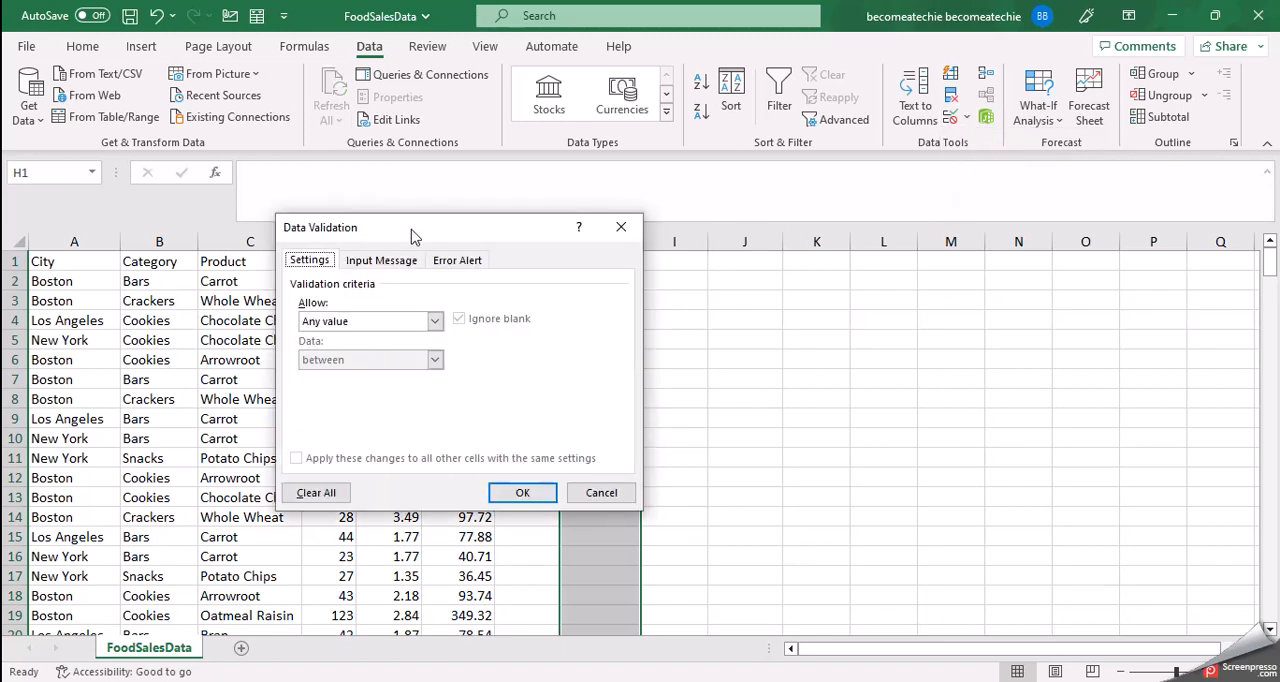
drag(410, 235, 630, 205)
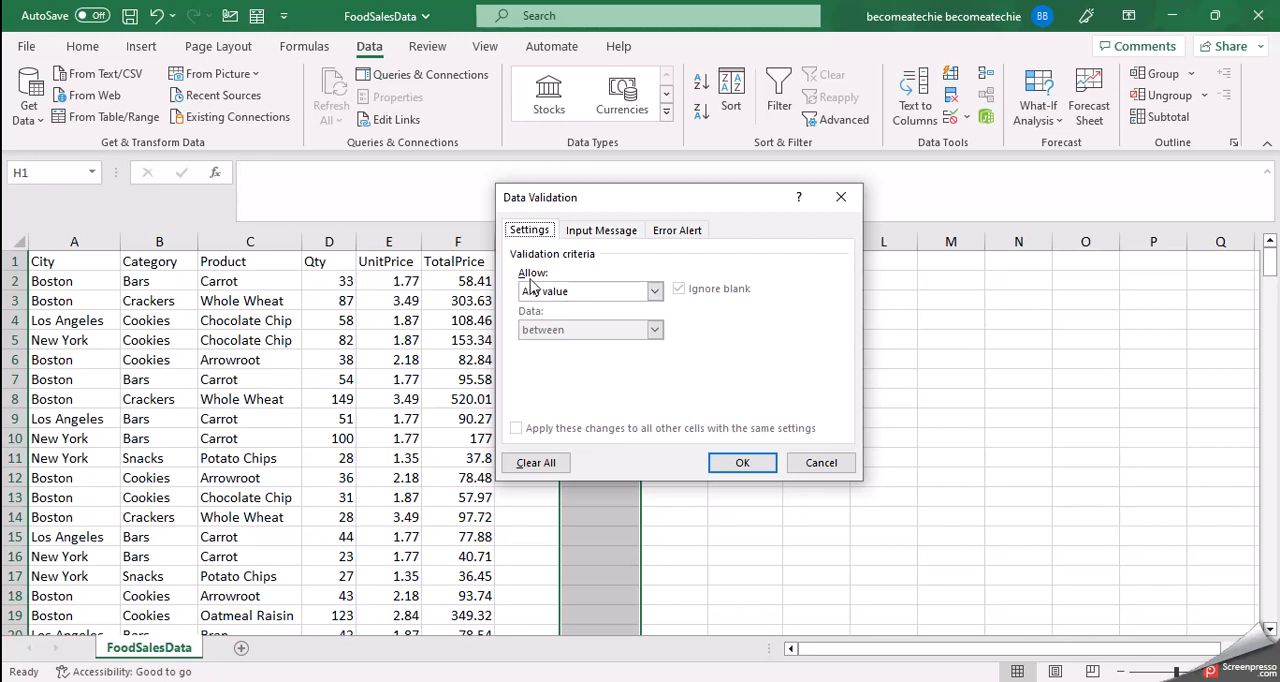
click(655, 292)
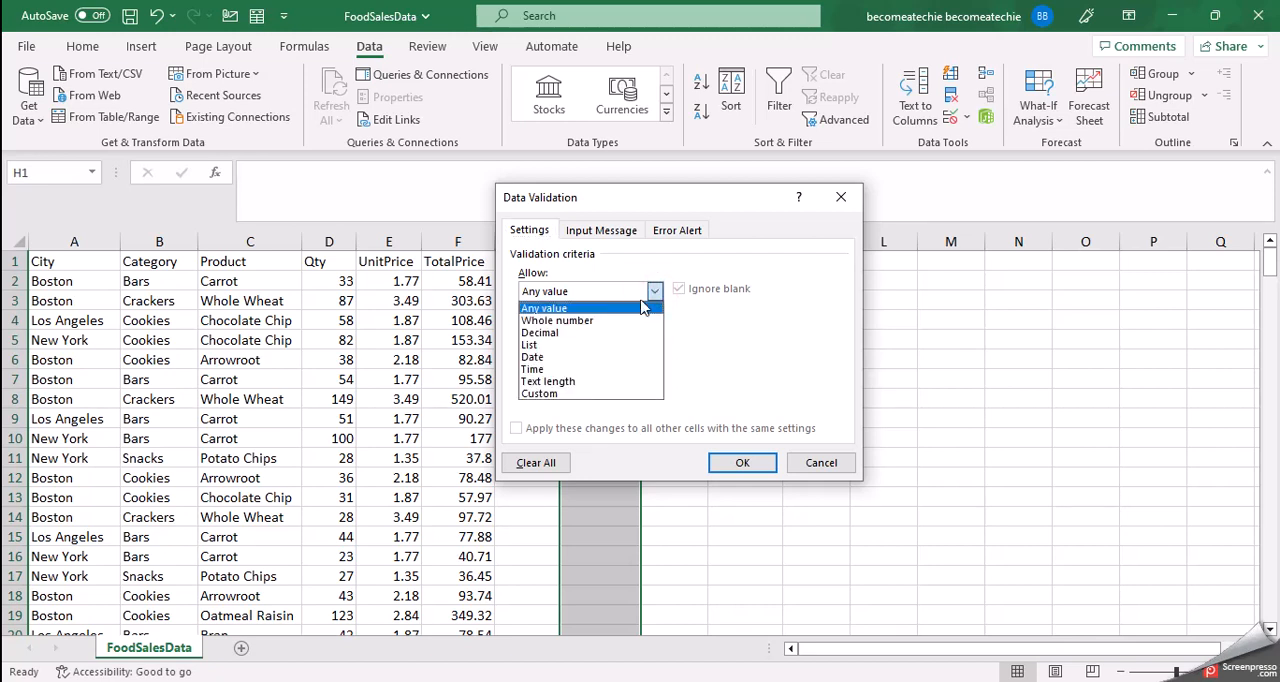
click(606, 348)
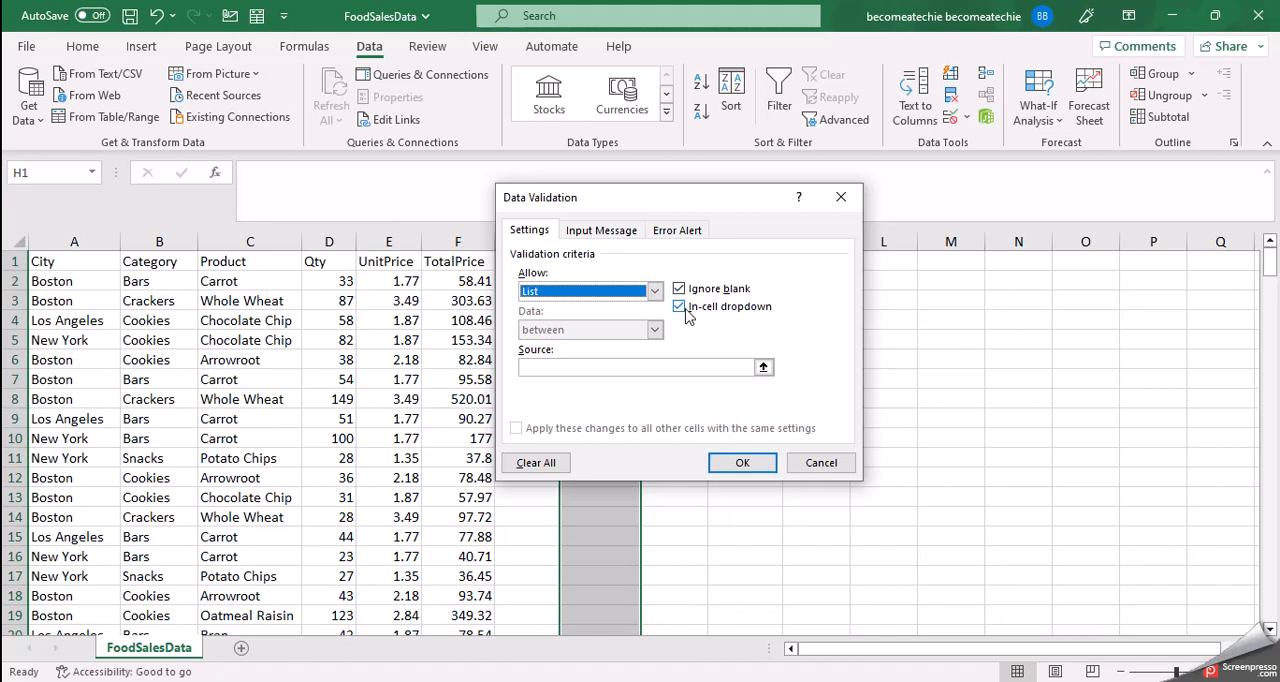
Step: Set the validation list source to Apple, Mango, Kiwi, Banana and apply the rule to column H
click(653, 365)
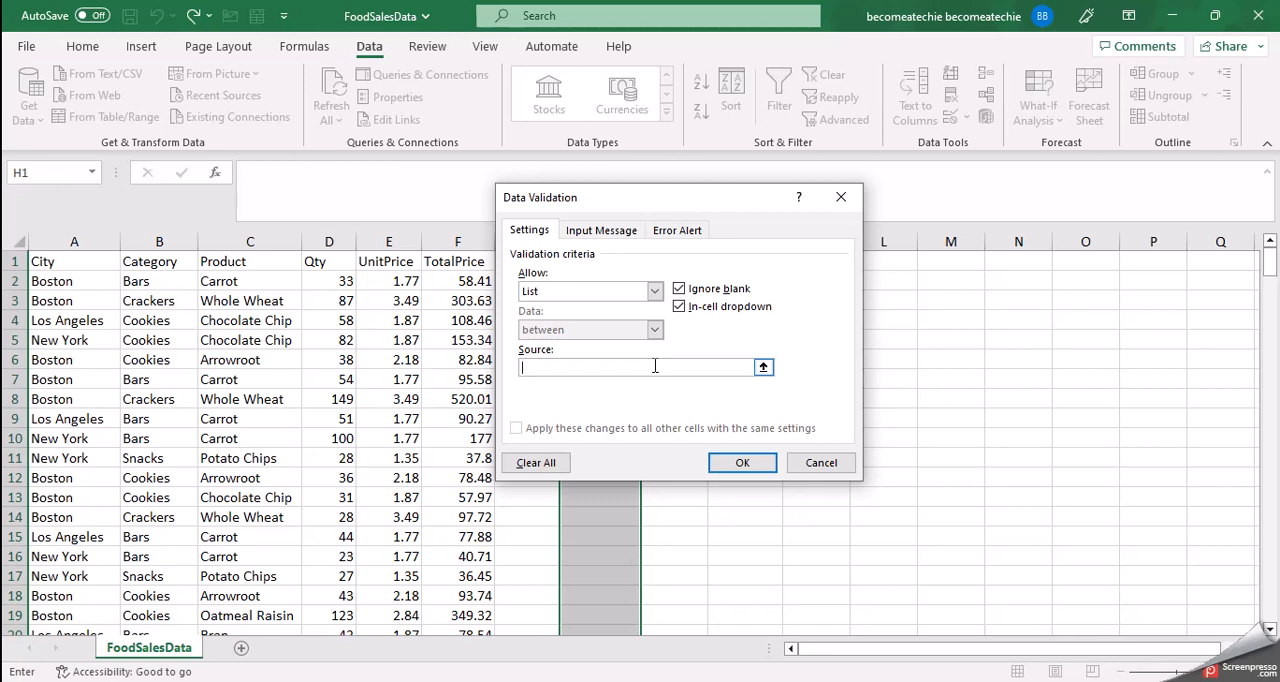
text(Apple, Mango, Kiwi, Banana)
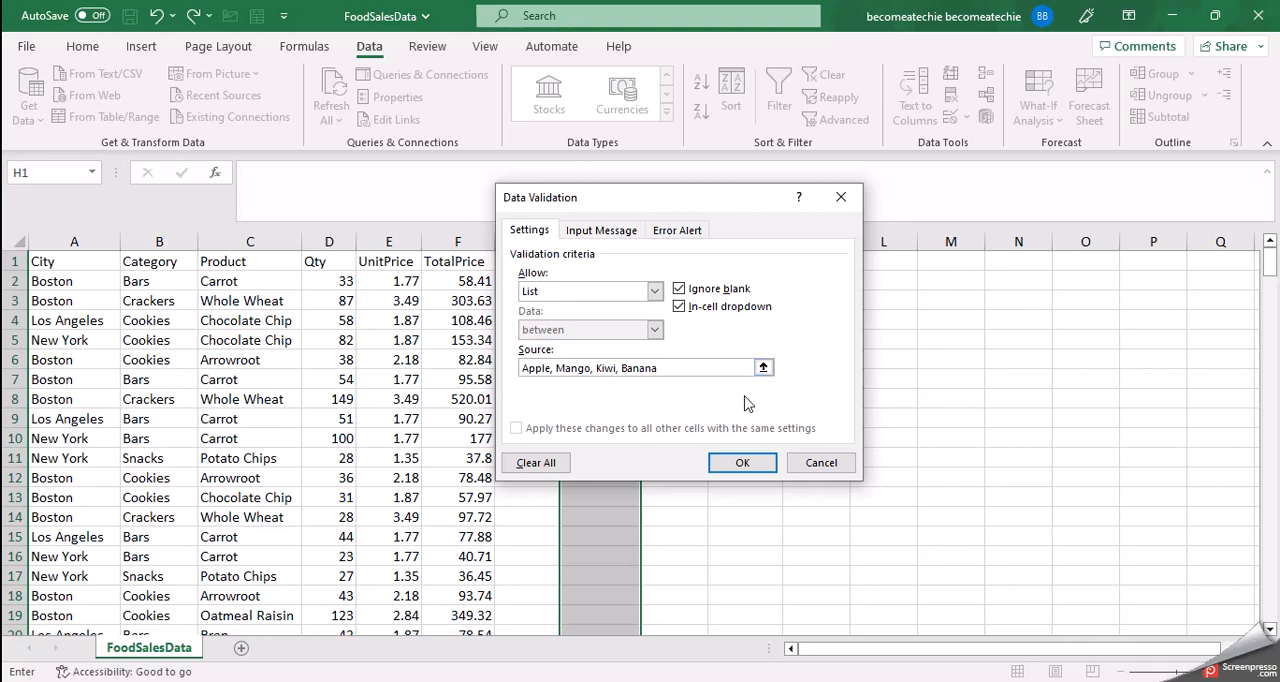
click(745, 463)
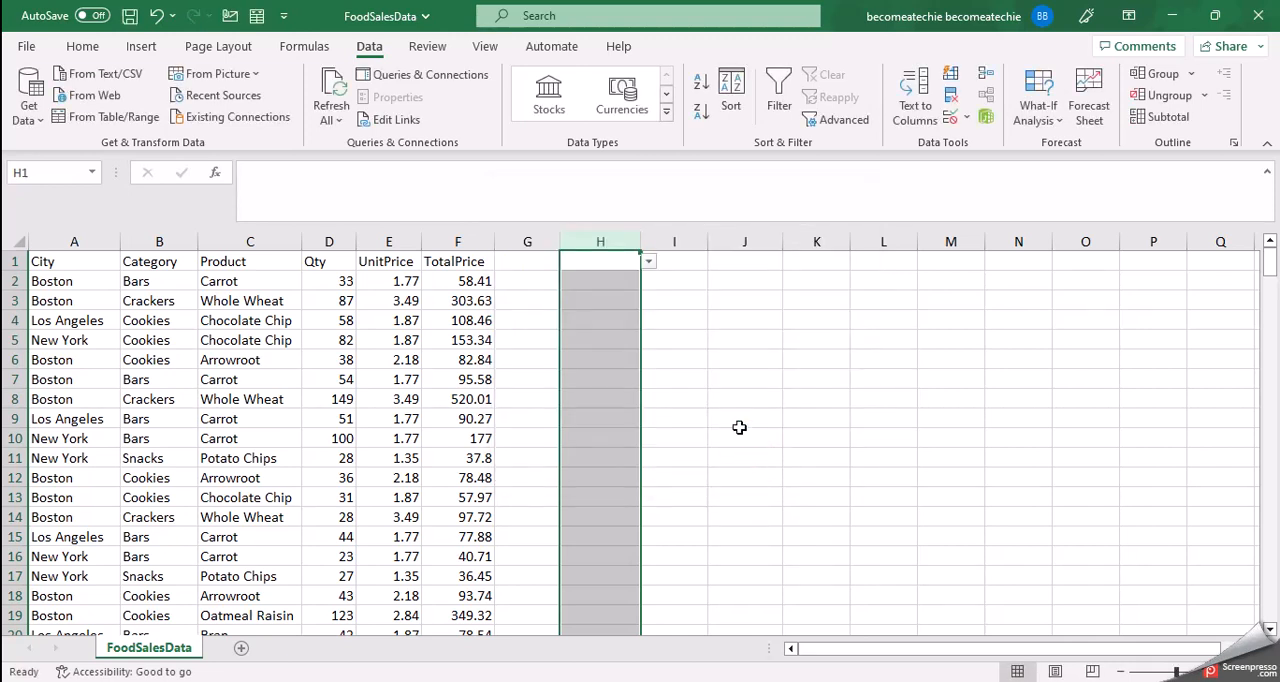
Step: Choose Mango in cell H1 and Kiwi in cell H3 from their dropdown lists
click(671, 281)
click(610, 264)
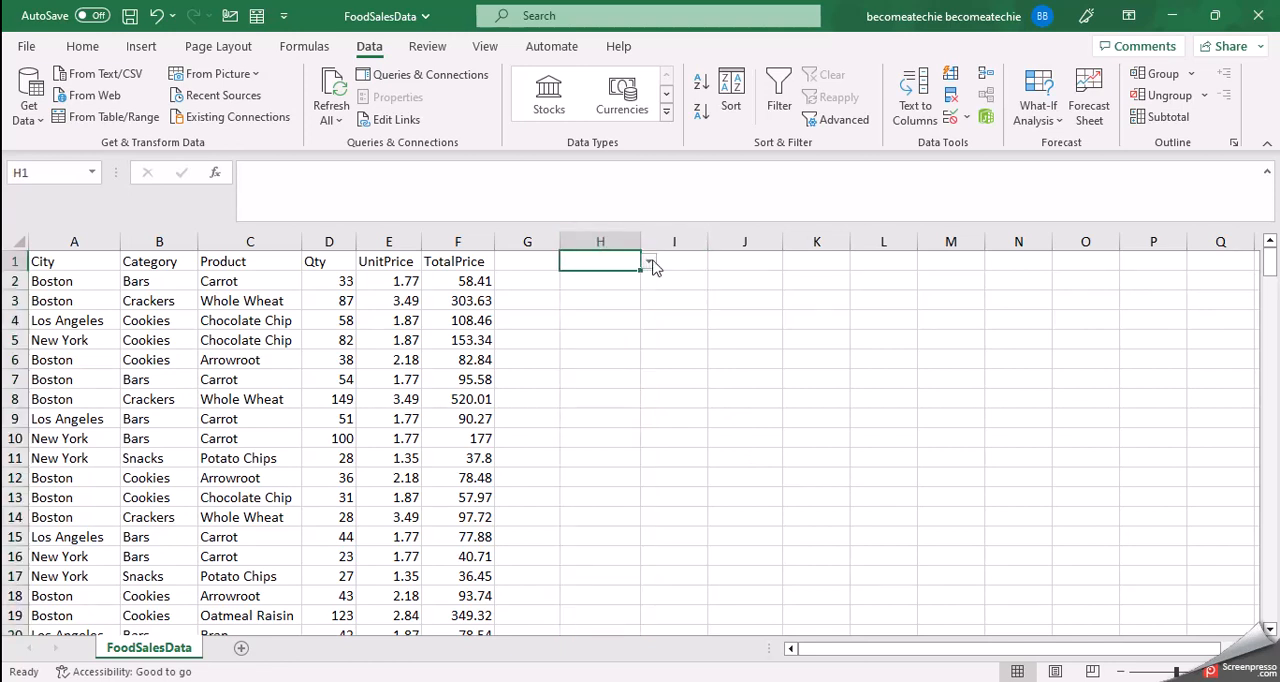
click(650, 262)
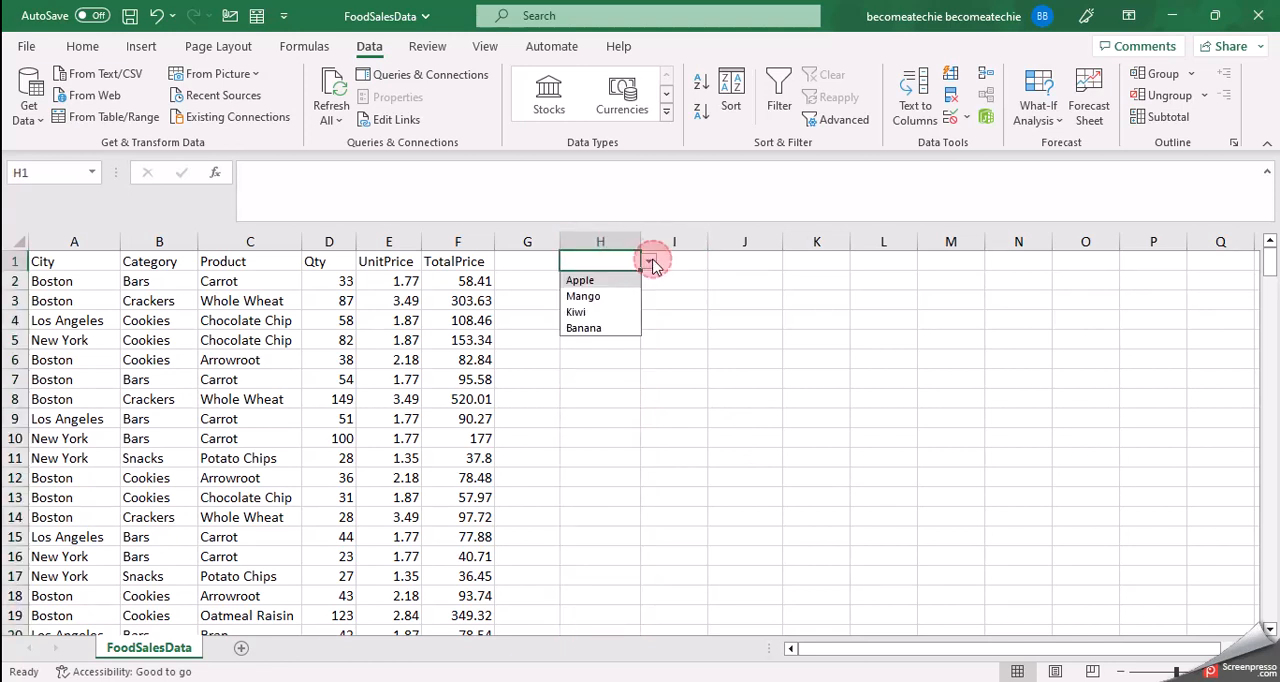
click(598, 295)
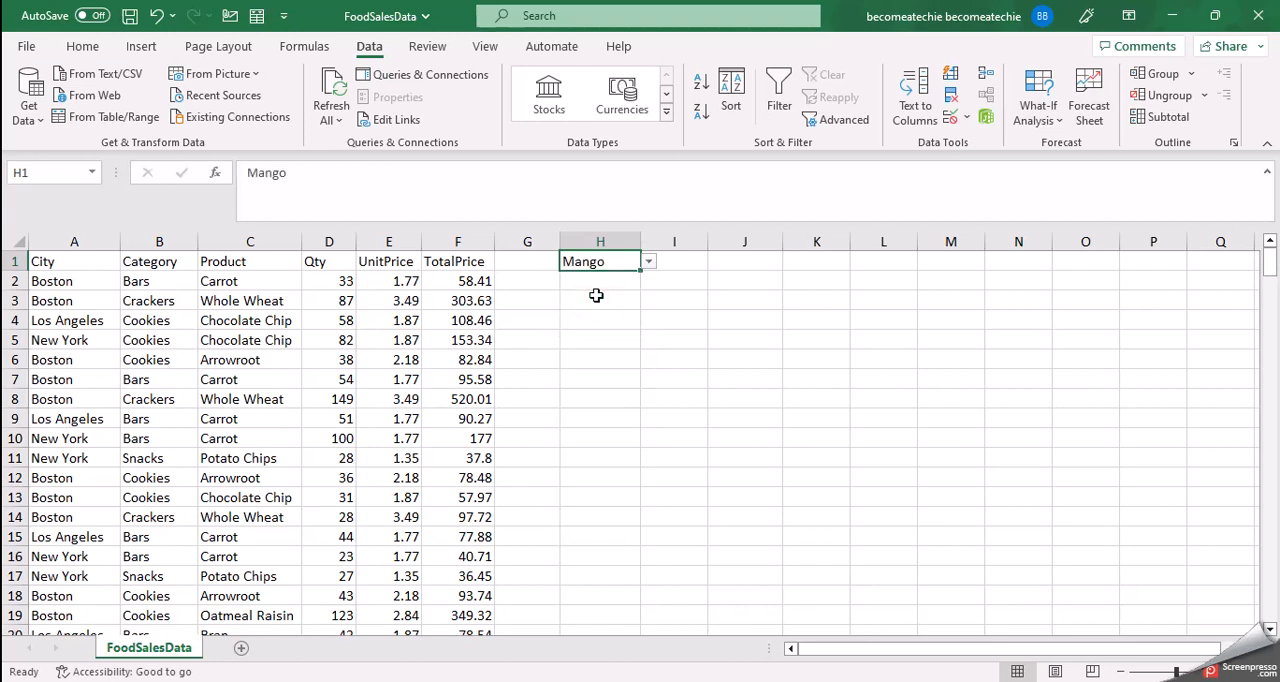
click(596, 295)
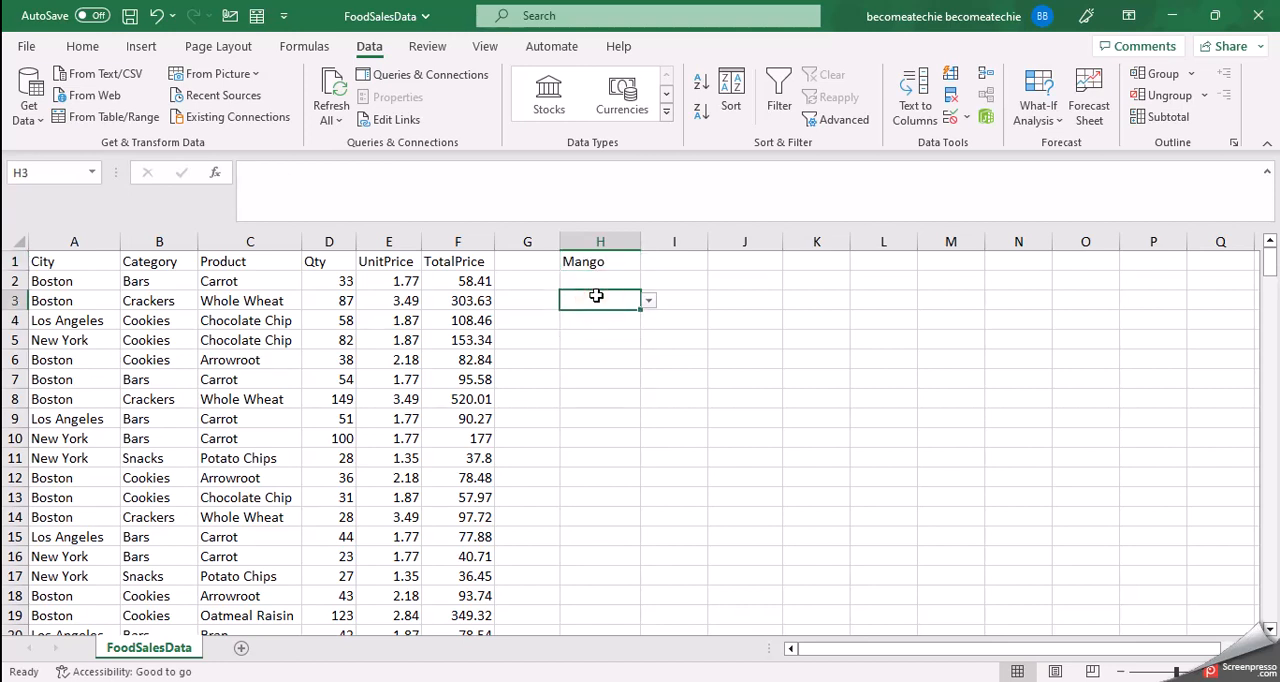
click(651, 302)
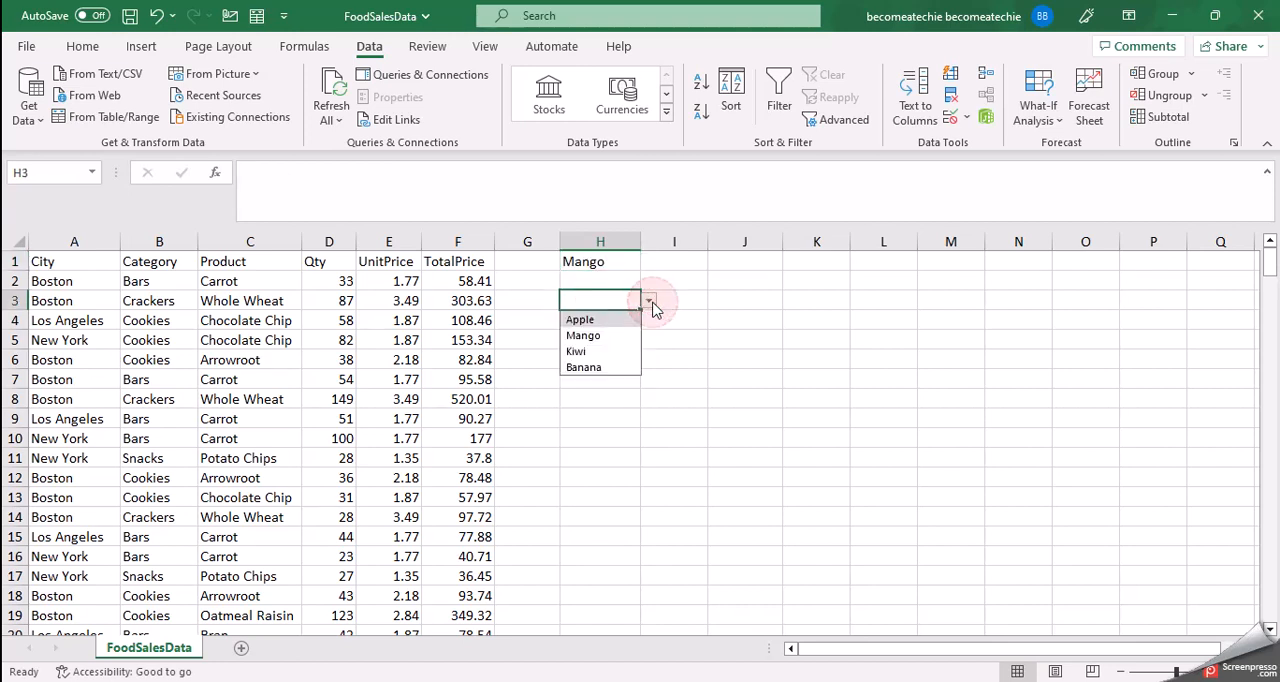
click(590, 352)
Step: Examine the dropdown list offered in other cells of column H, including H4
click(600, 274)
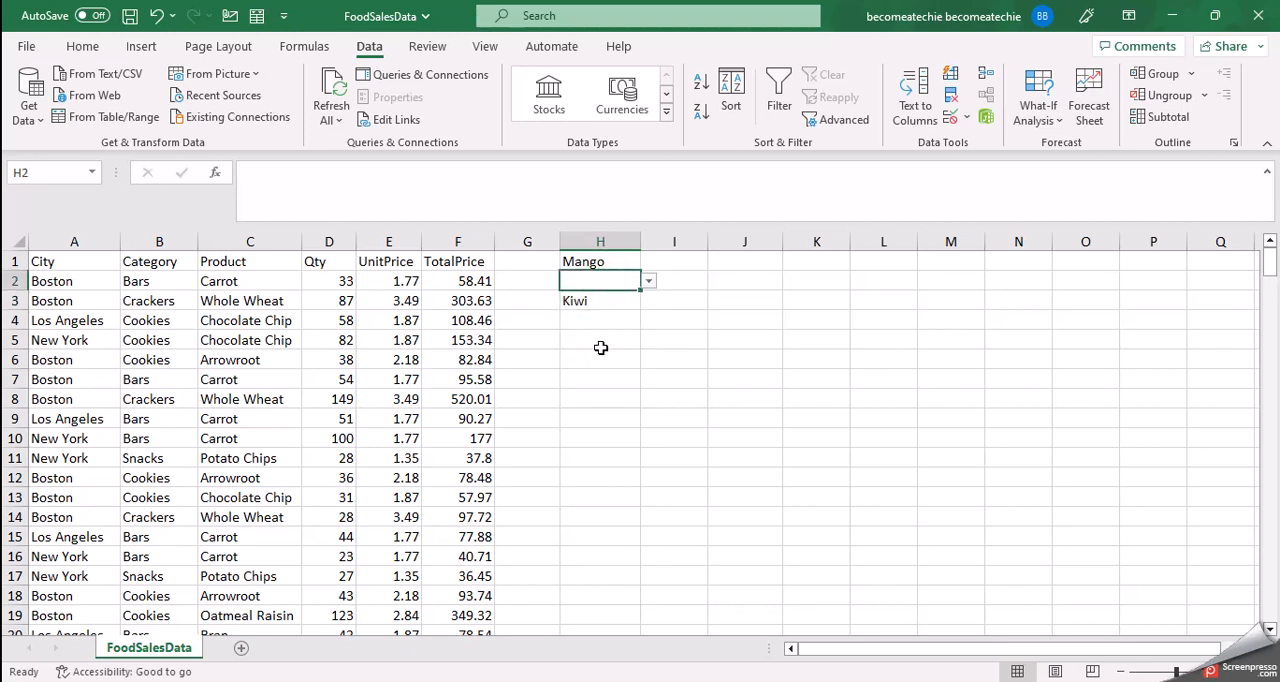
click(600, 322)
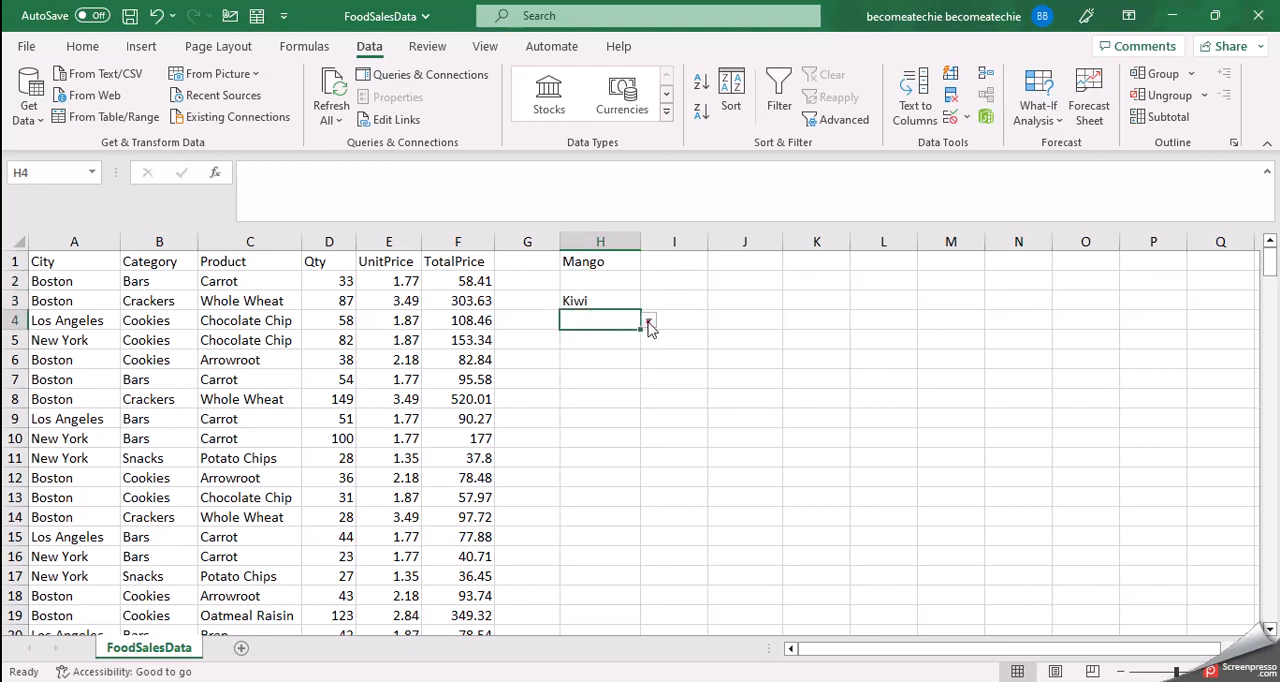
click(648, 320)
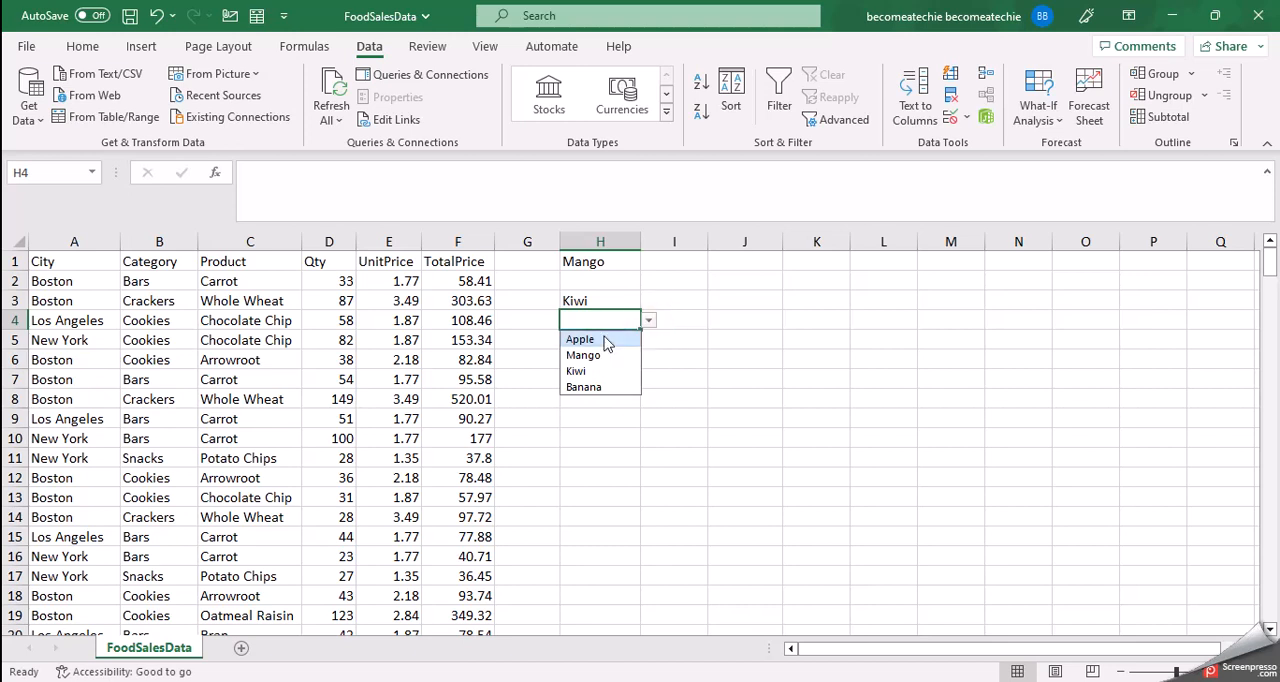
click(579, 398)
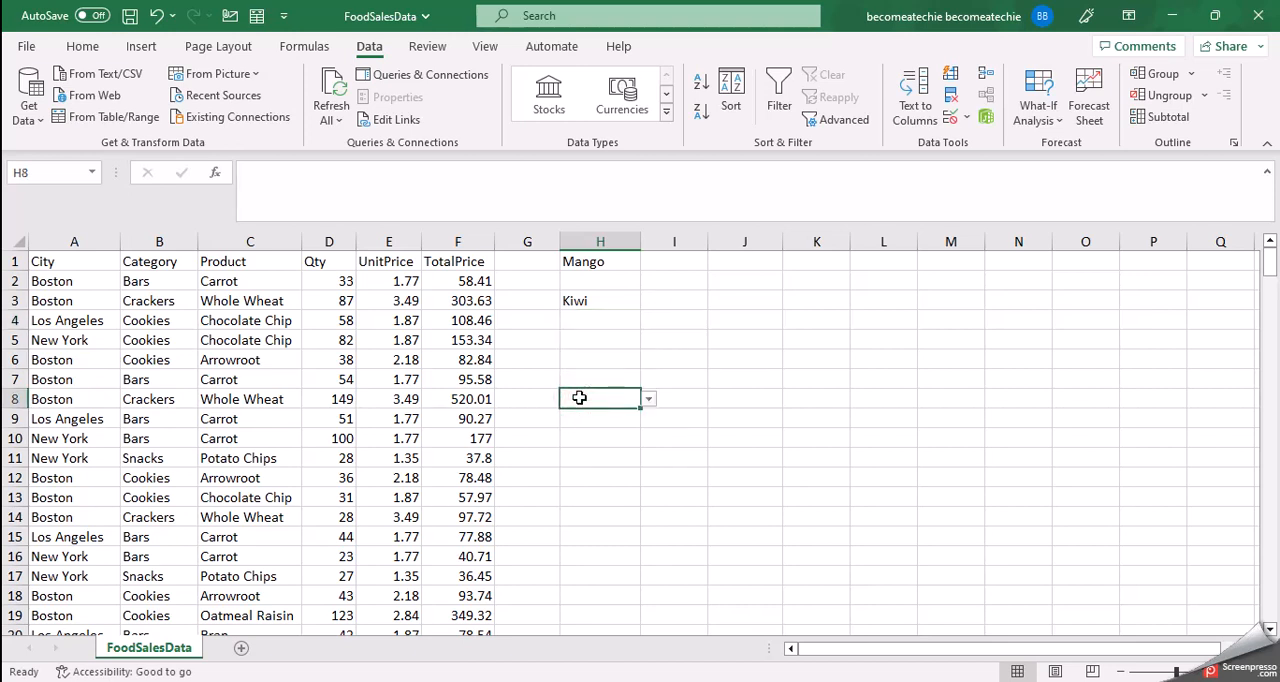
click(607, 241)
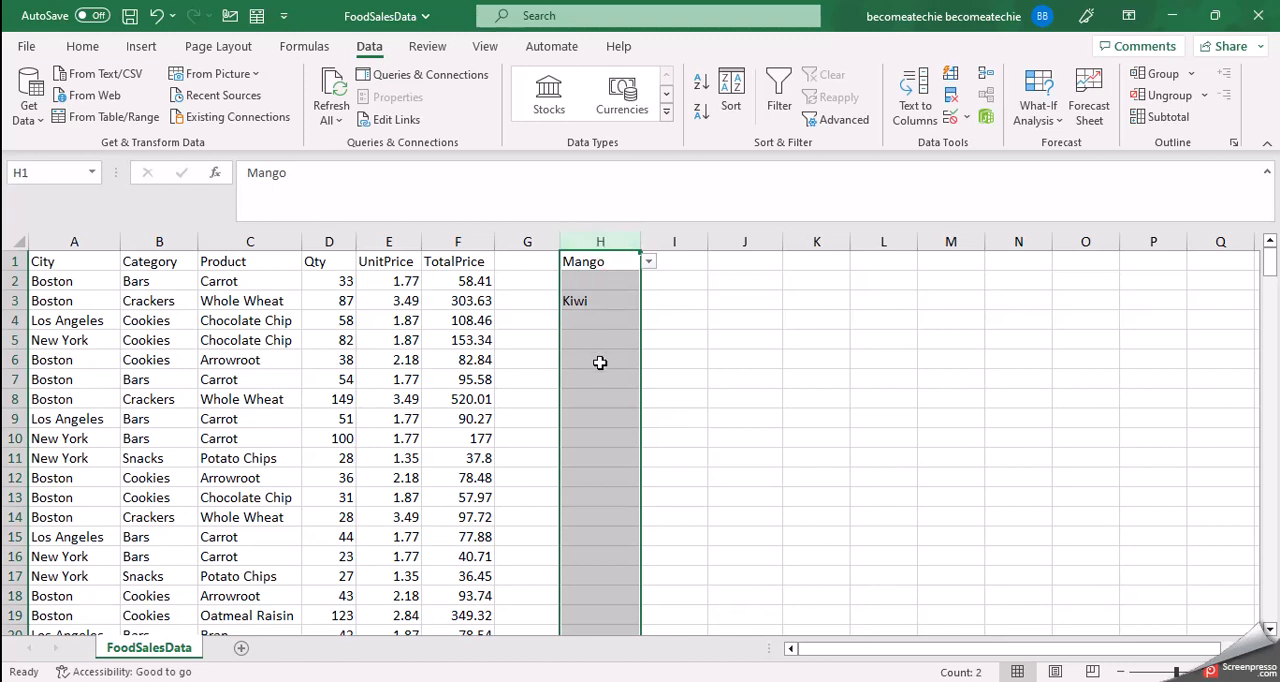
click(608, 282)
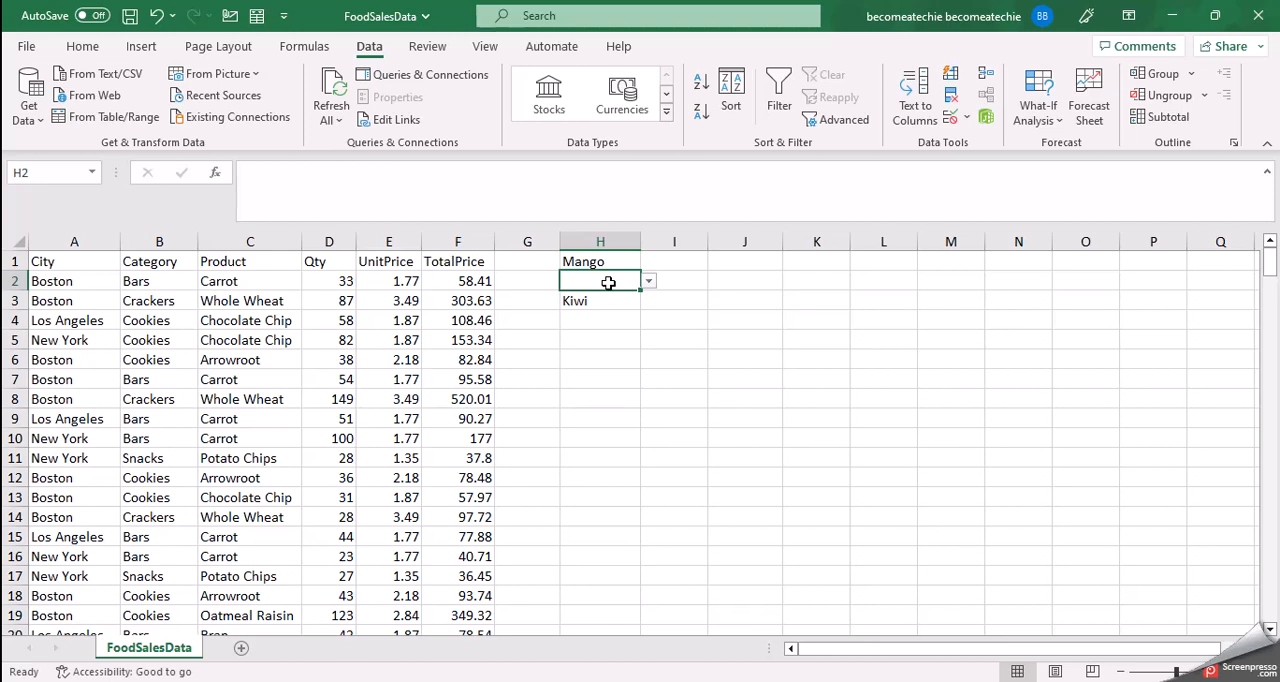
click(693, 263)
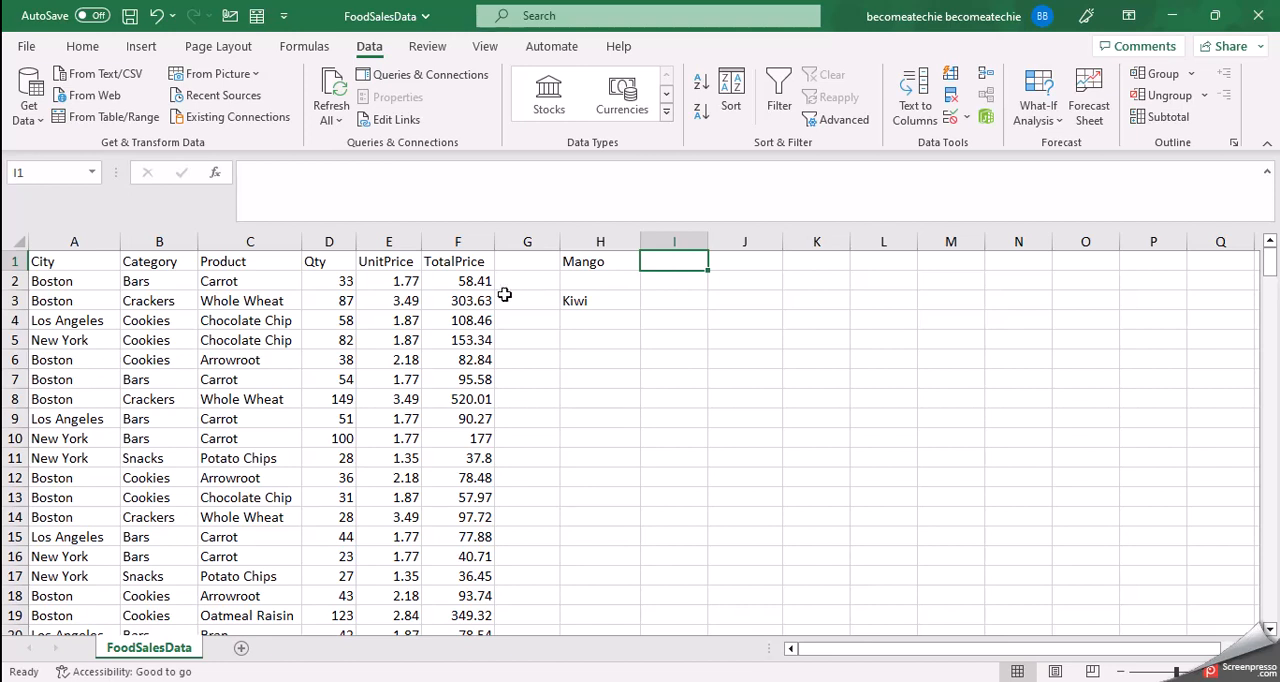
click(463, 295)
click(455, 318)
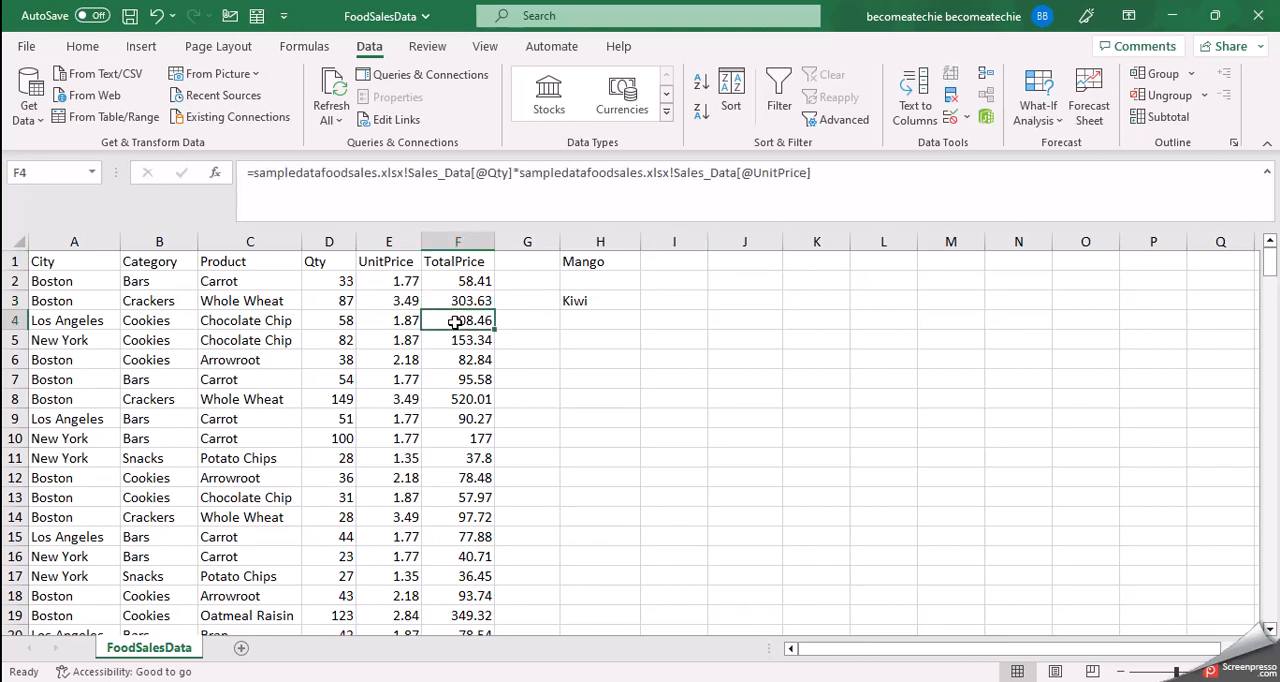
click(400, 282)
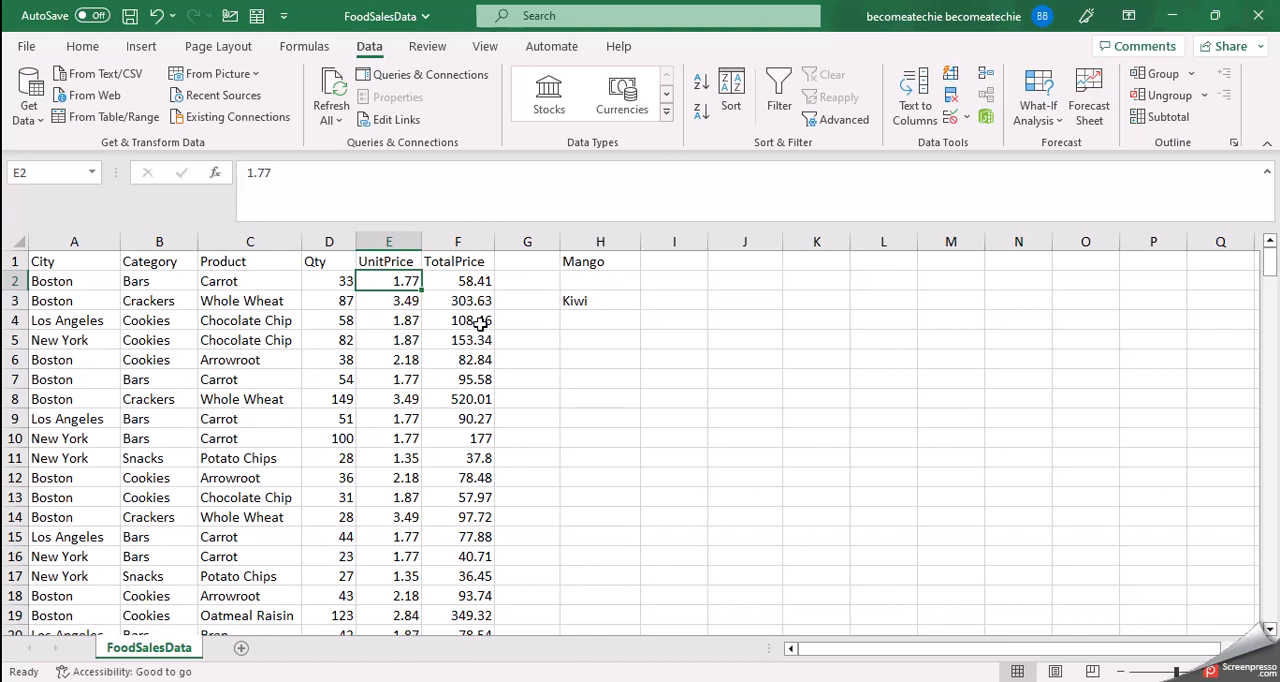
click(618, 322)
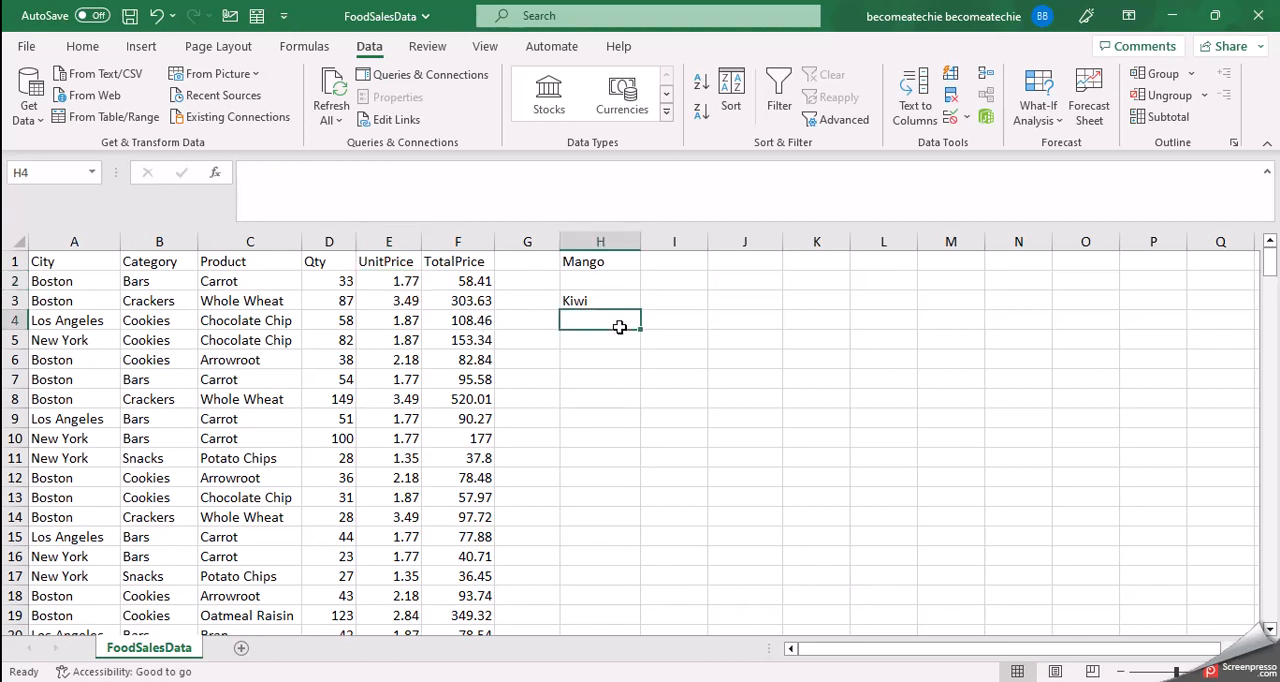
click(678, 316)
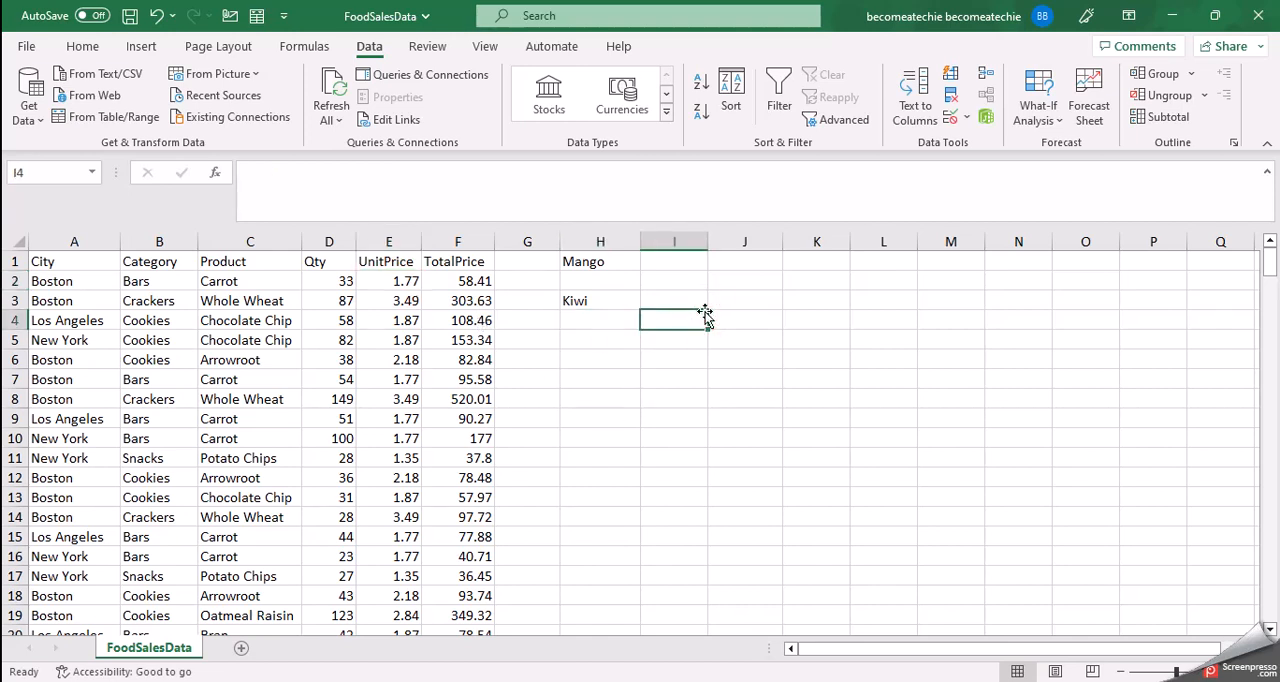
Step: Open Data Validation for the whole of column I and allow Decimal values with the between condition
click(679, 244)
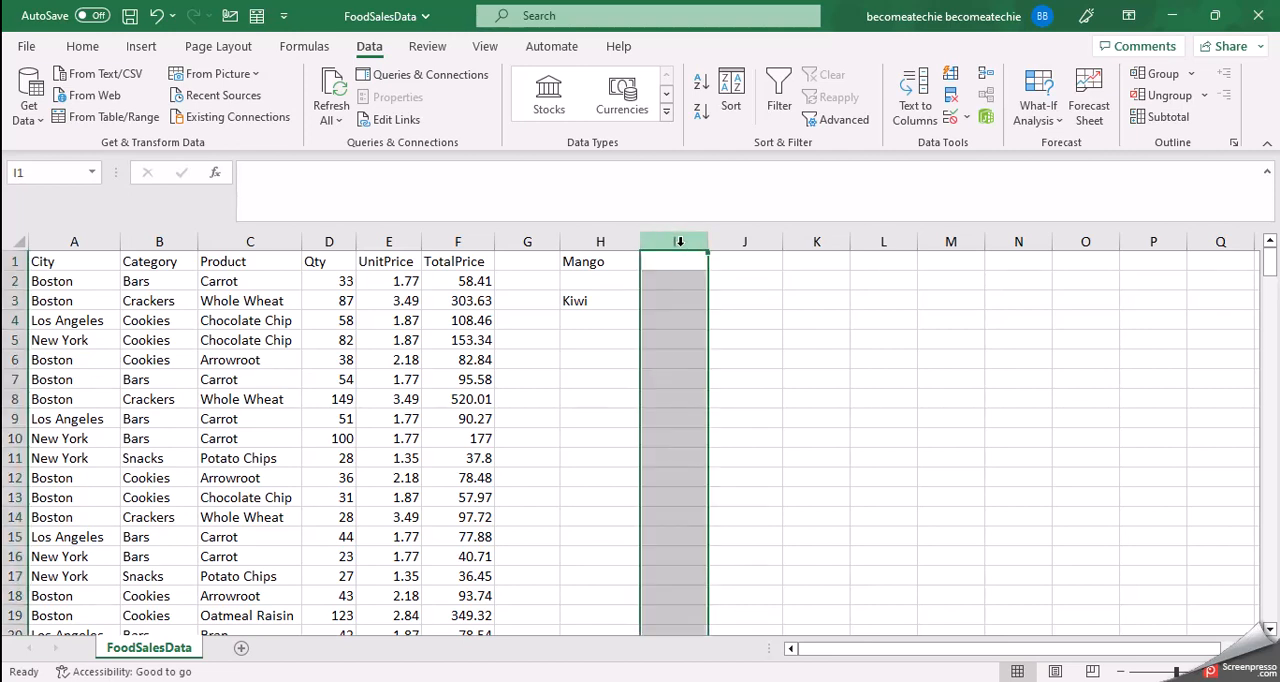
click(951, 118)
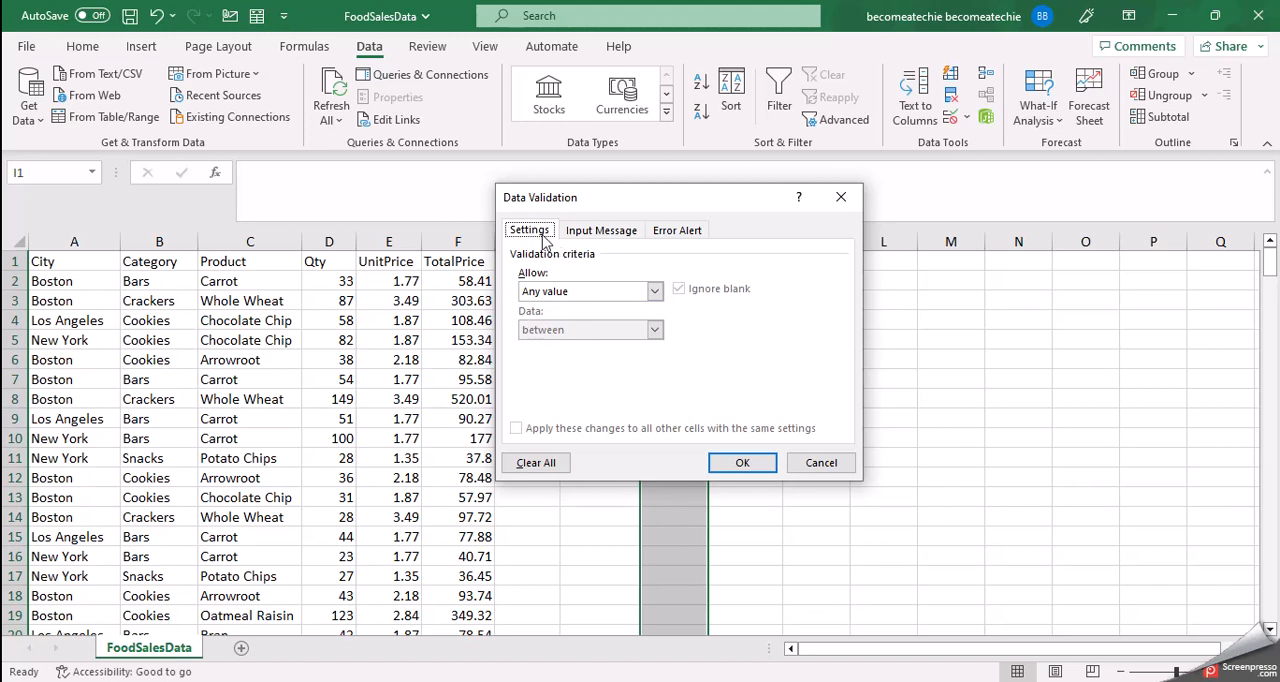
click(655, 291)
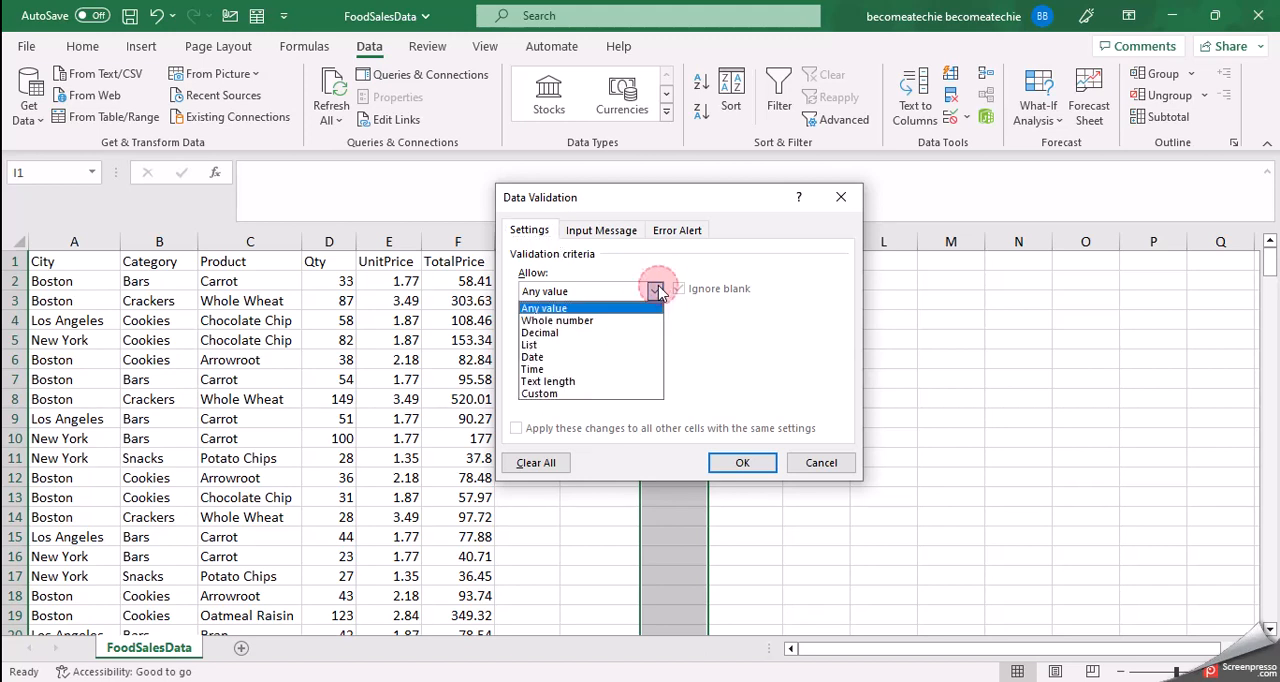
click(563, 333)
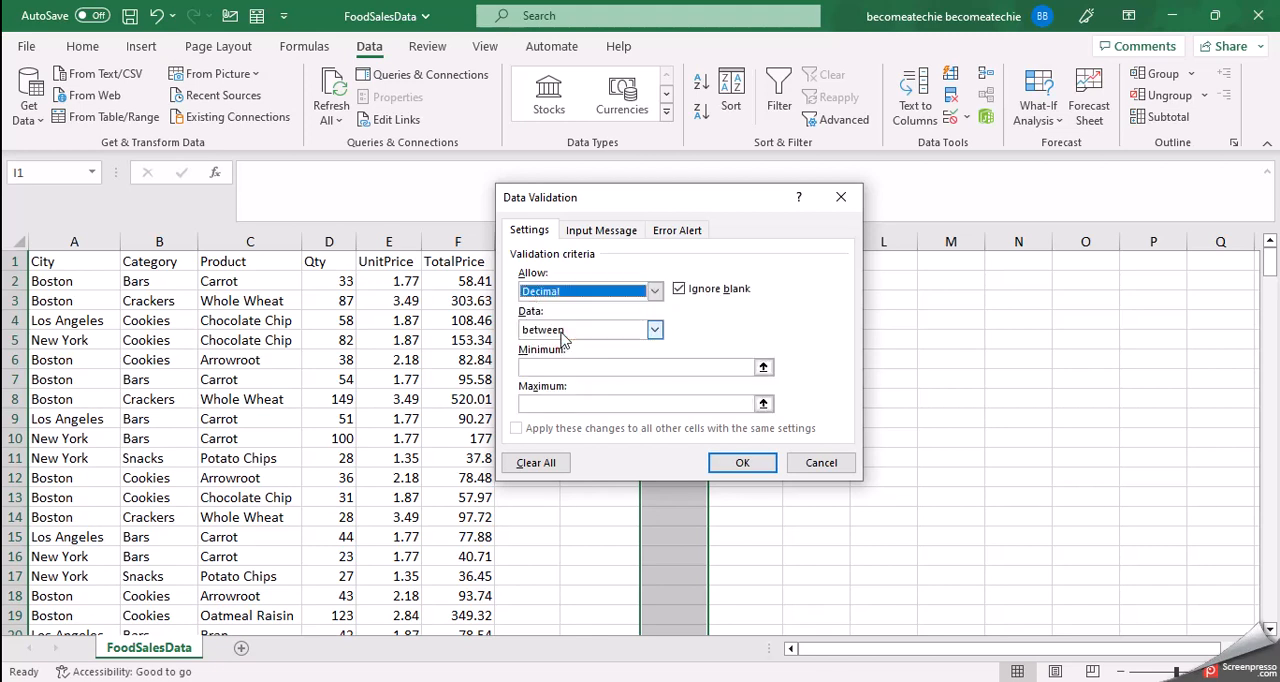
click(655, 331)
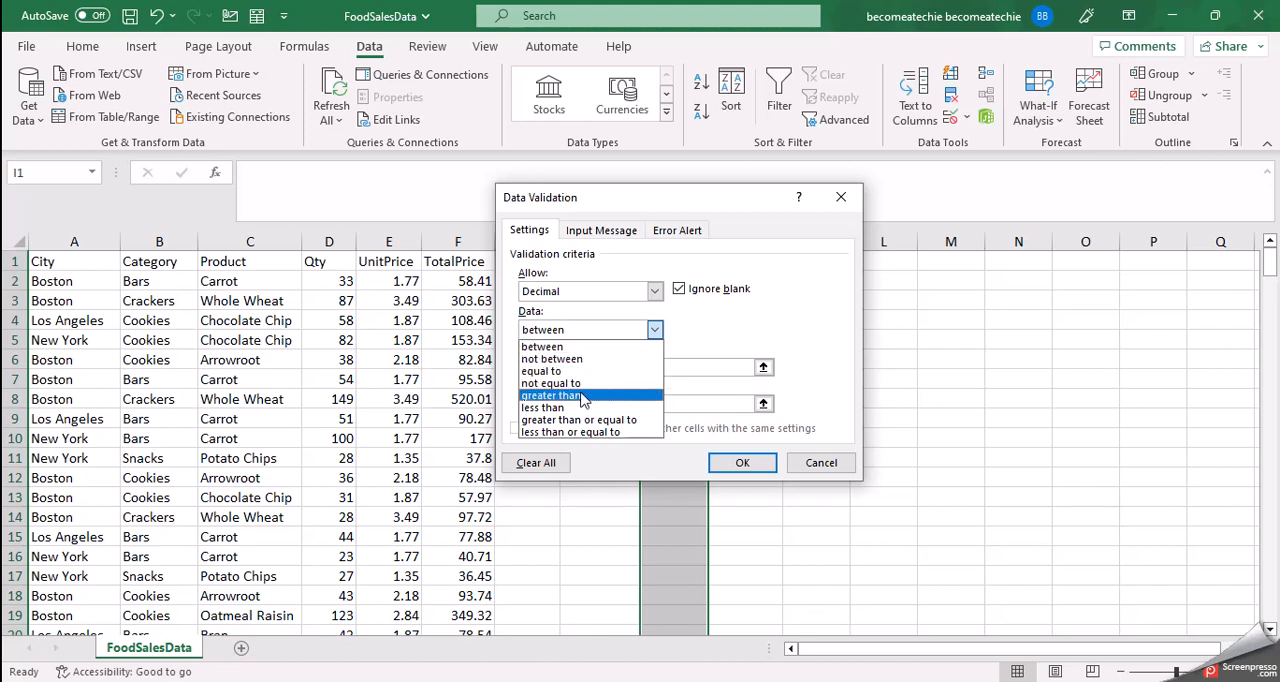
click(639, 348)
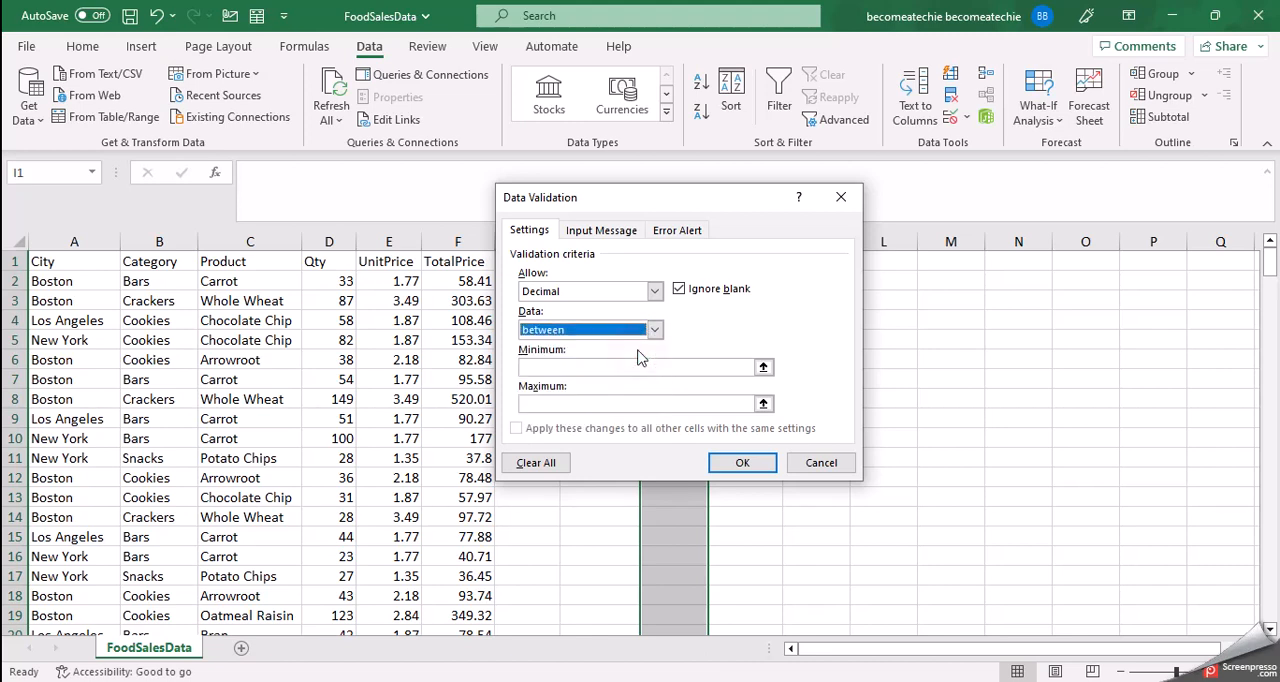
Step: Set the decimal rule's minimum to 12.5 and maximum to 34.7, and apply it to column I
click(613, 367)
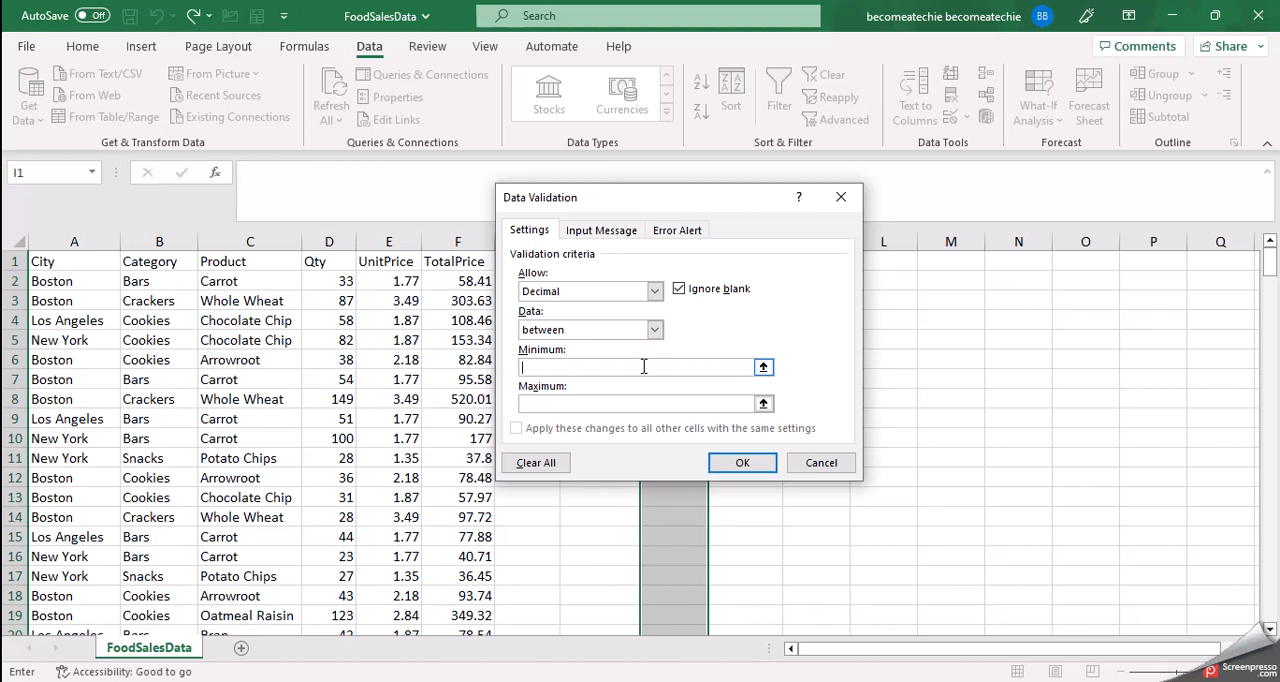
text(12.5)
click(618, 401)
text(334)
key(BackSpace)
text(4.7)
click(738, 465)
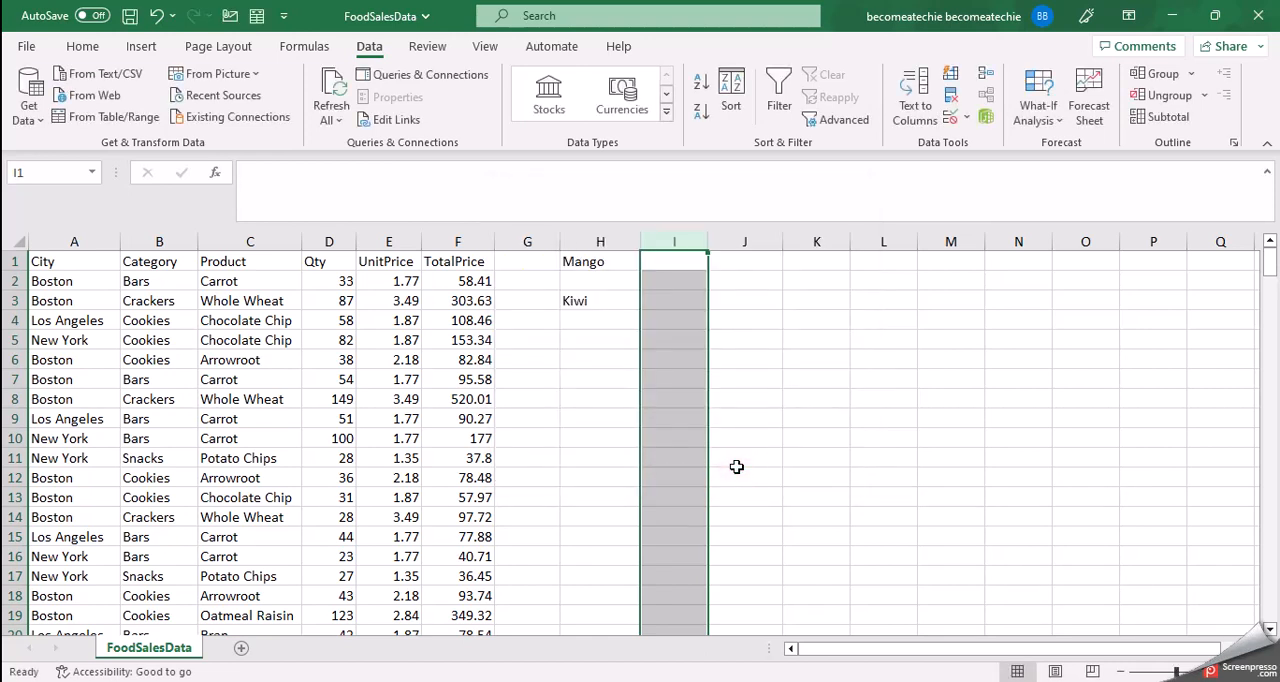
Step: Enter 12.7 in cell I3 to test the decimal rule with a value inside the range
click(697, 320)
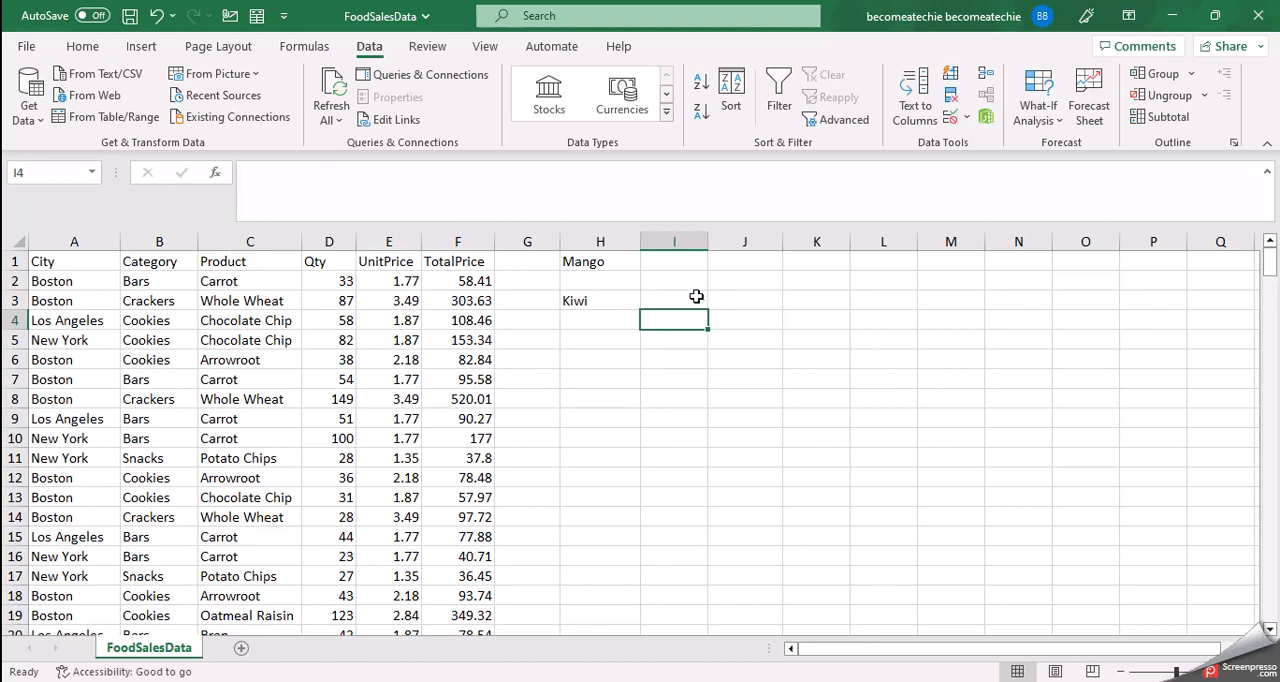
click(695, 299)
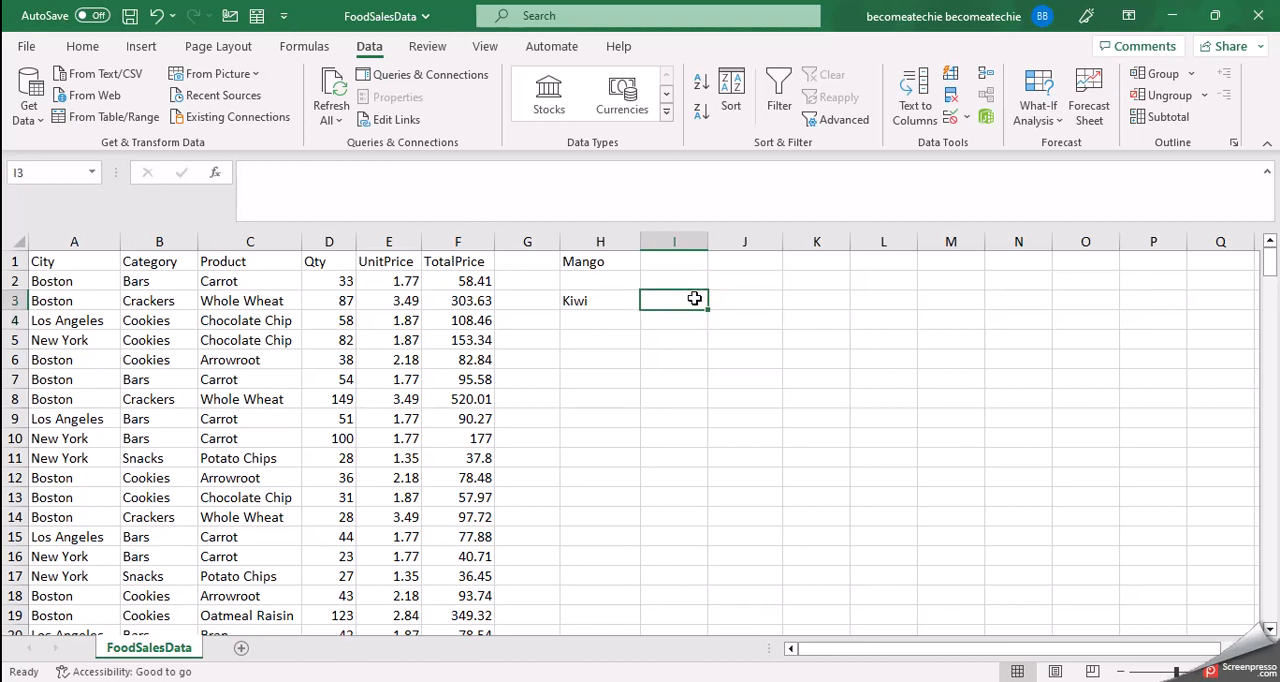
text(12)
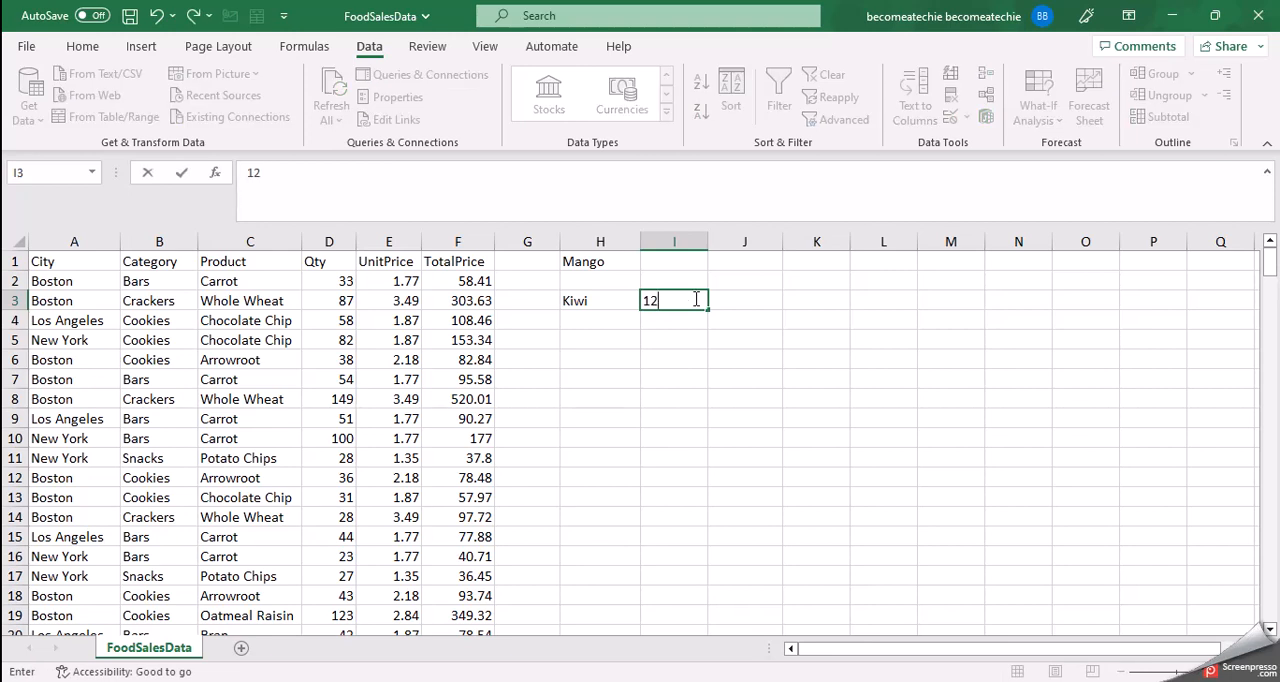
text(.7)
click(744, 306)
Step: Try to enter 8.5, a value below the allowed minimum, in cell I4 and cancel the entry
click(686, 322)
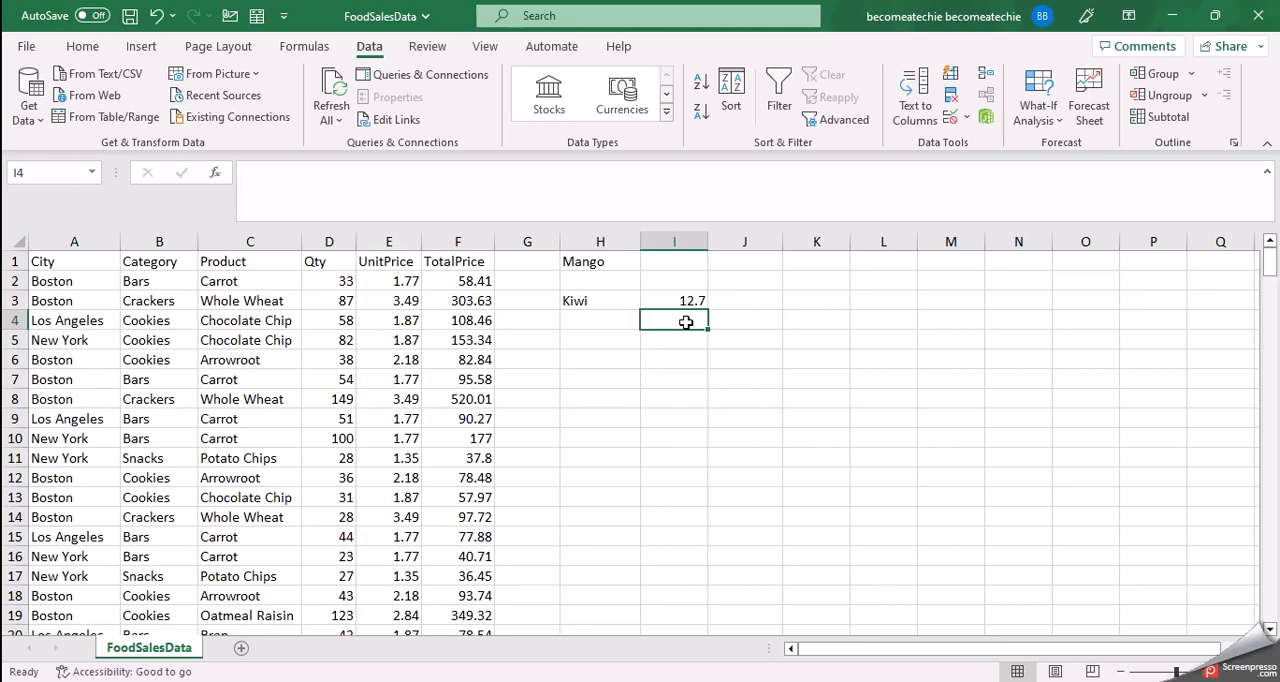
text(8)
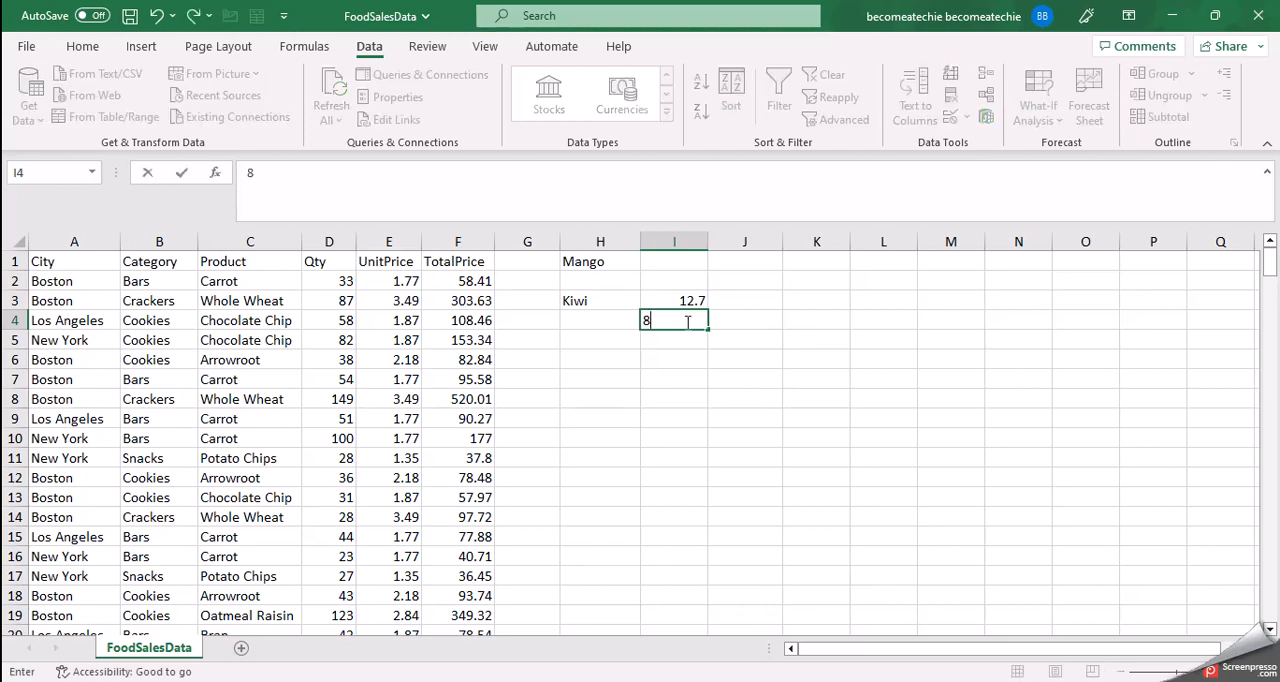
text(.5)
key(Return)
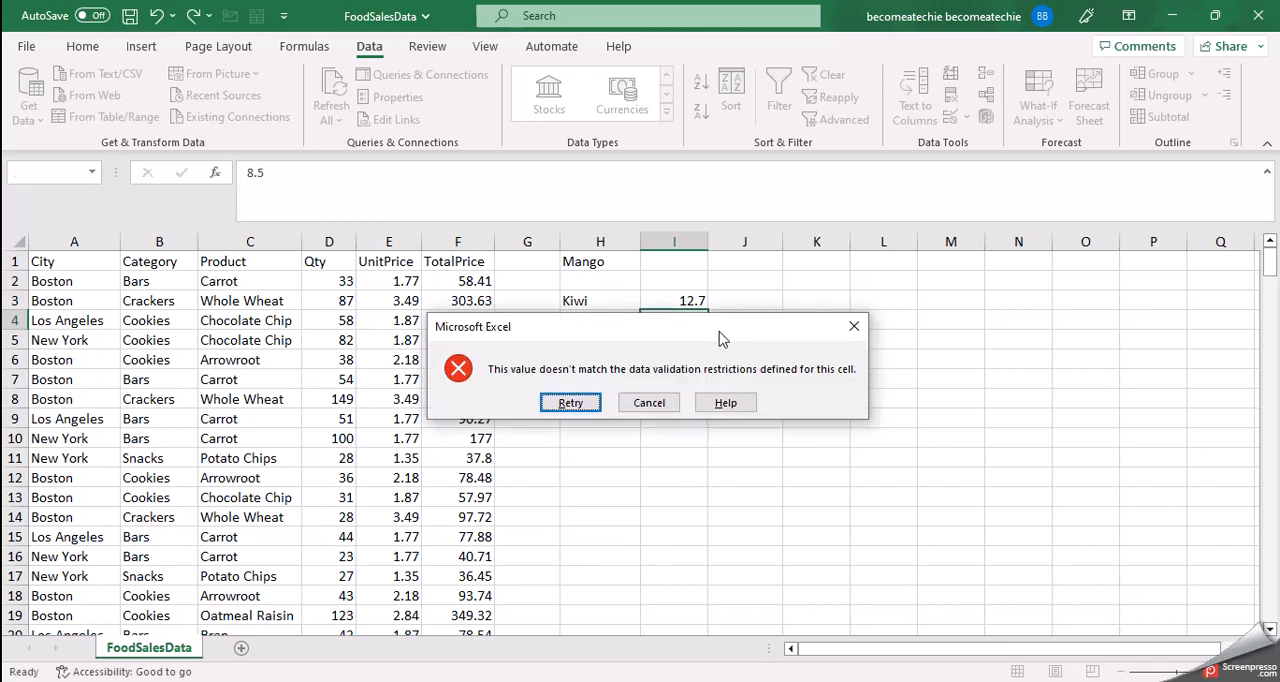
click(605, 325)
drag(605, 325, 628, 379)
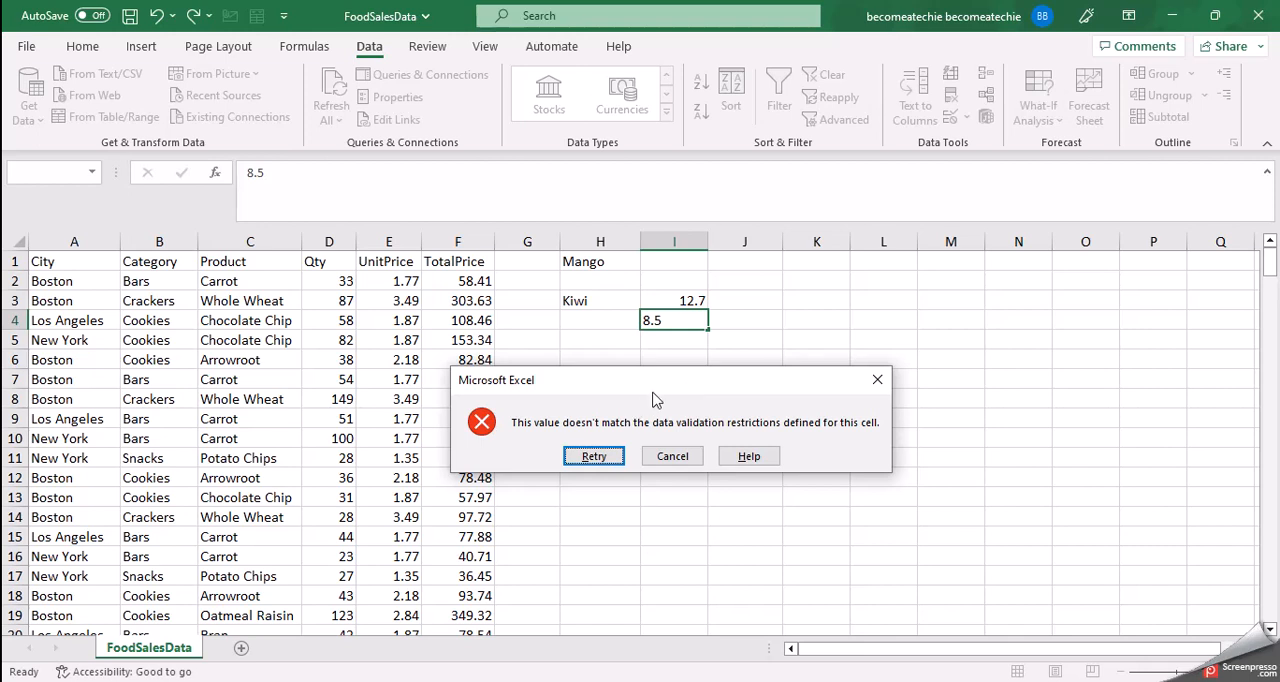
click(673, 457)
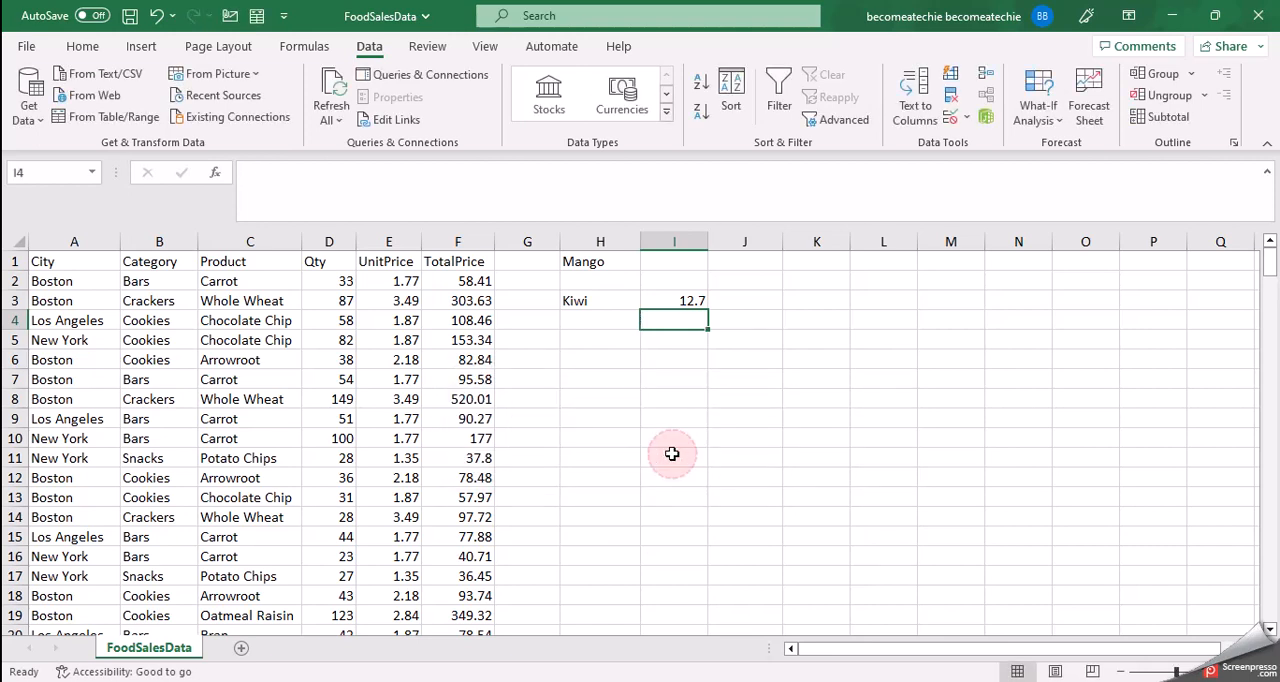
Step: Try to enter 35.6, a value above the allowed maximum, in cell I4 and cancel the entry
click(682, 329)
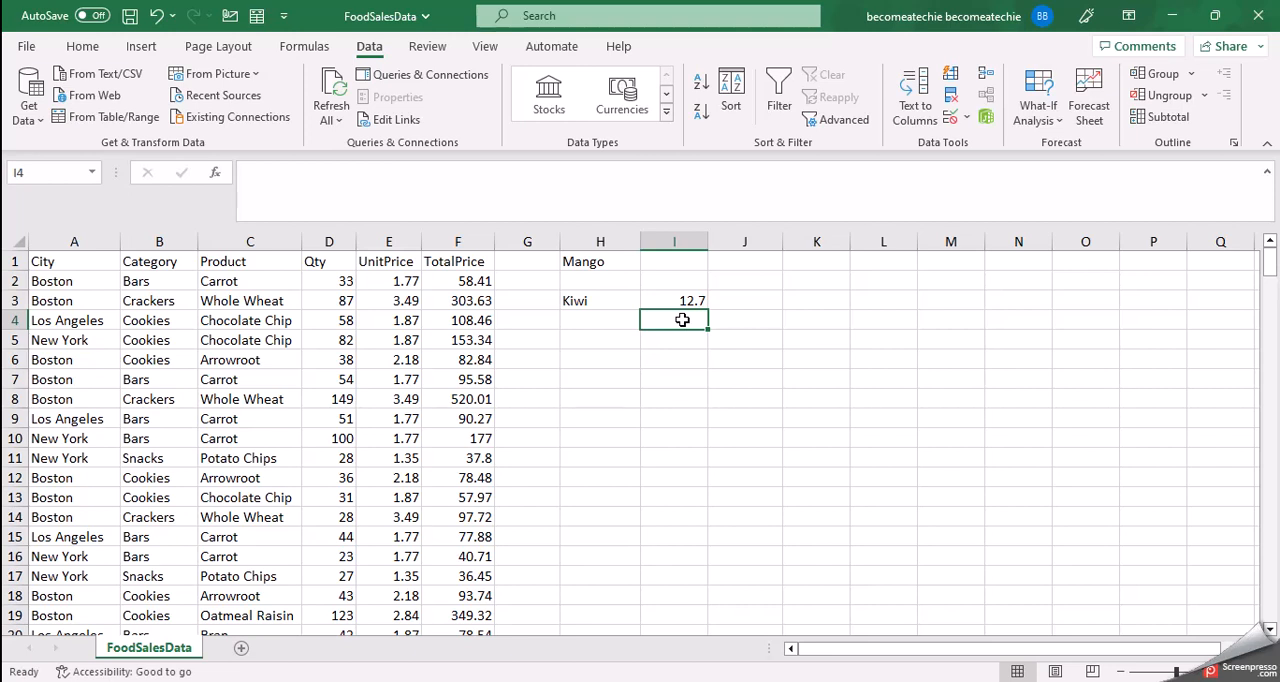
text(35.6)
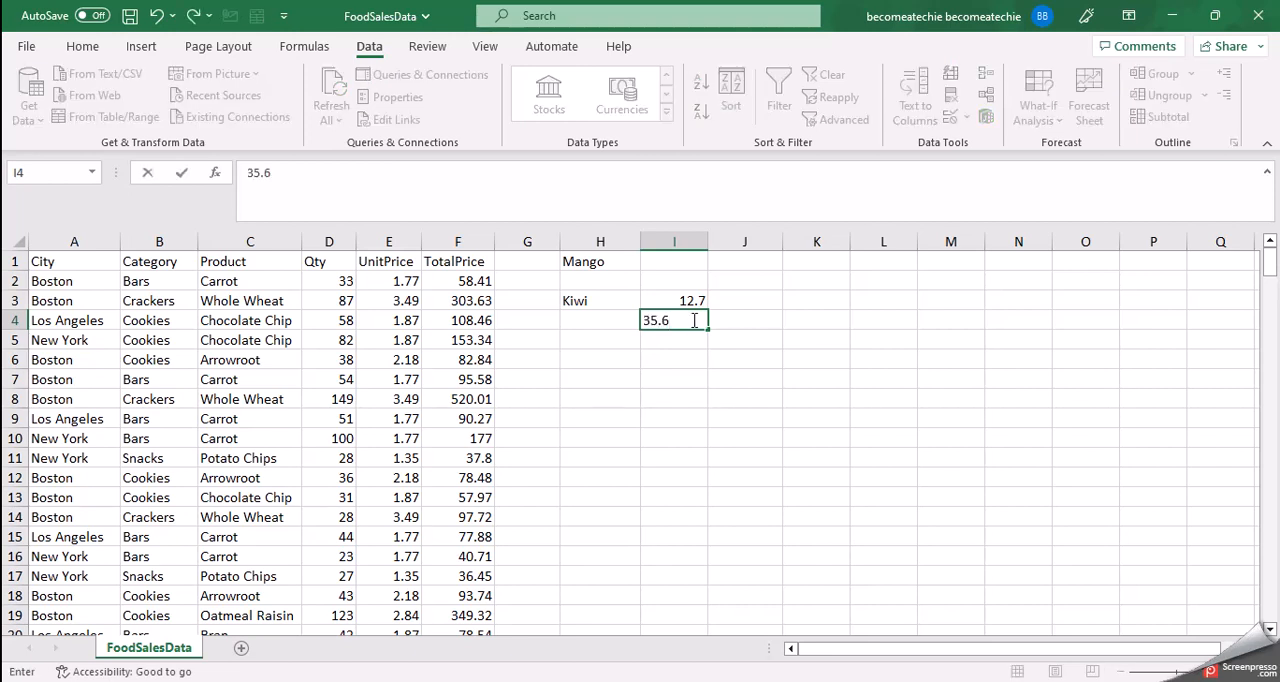
key(Return)
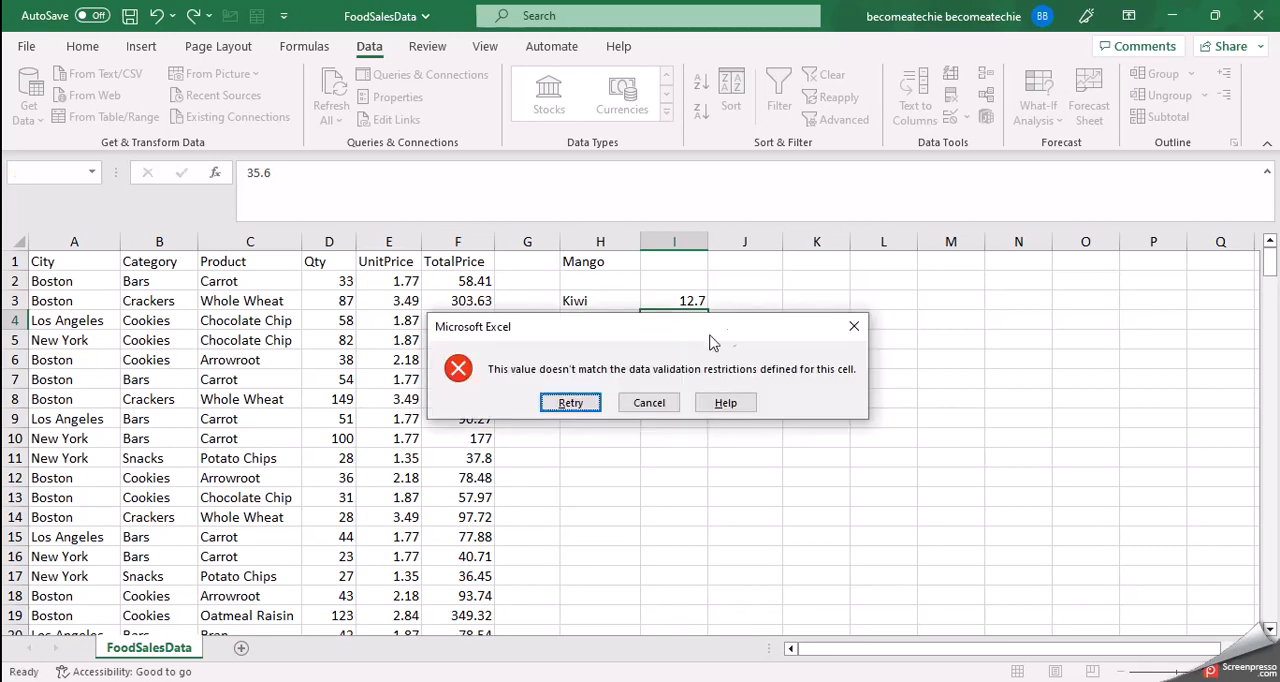
drag(575, 344, 595, 373)
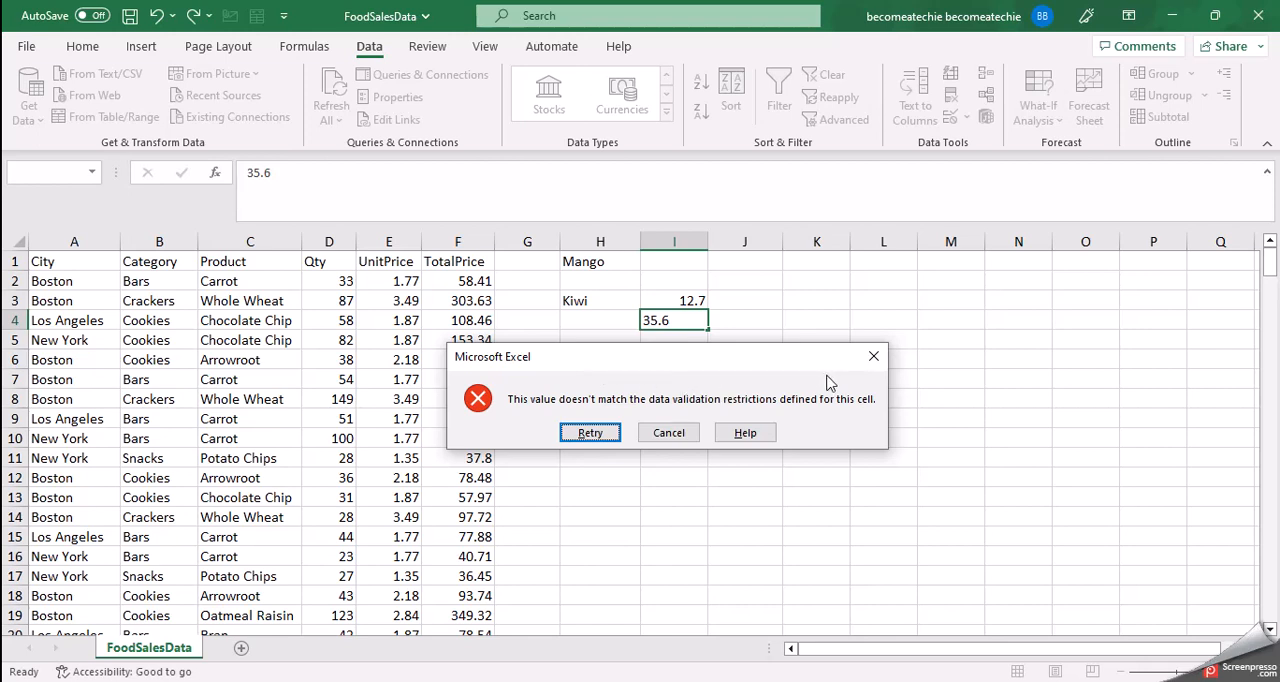
click(685, 440)
Step: Enter the in-range decimal value 24.9 in cell I4
click(693, 317)
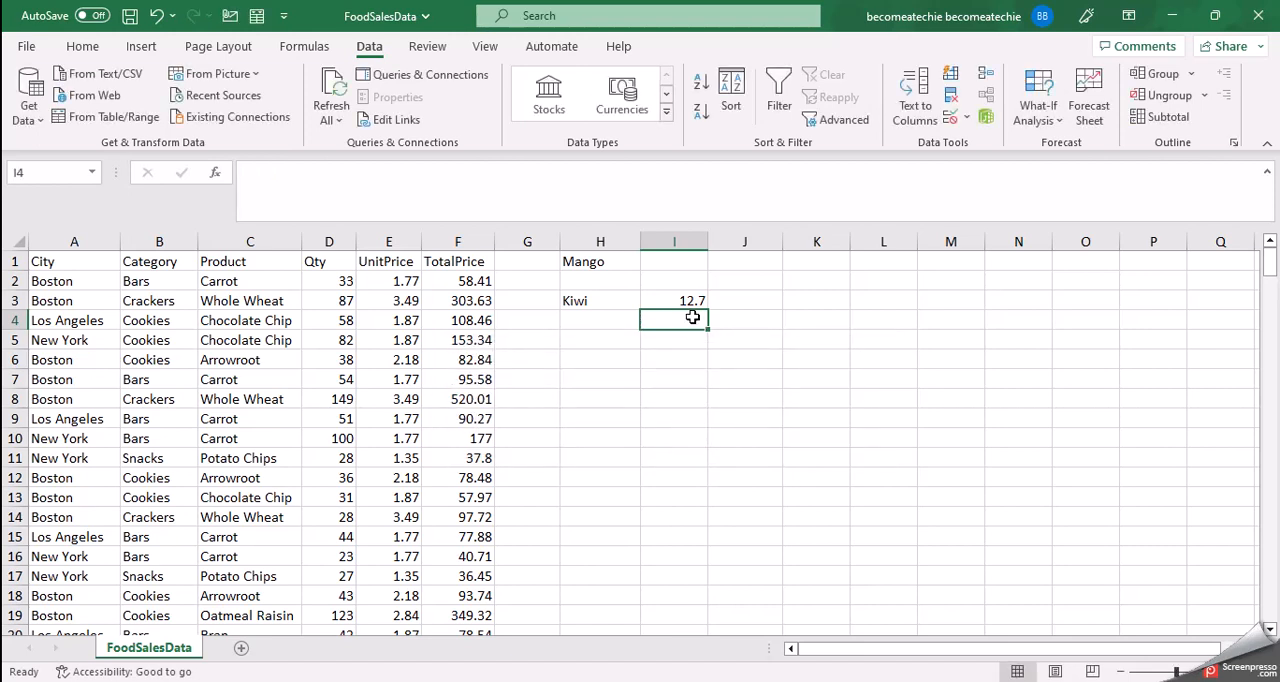
text(24)
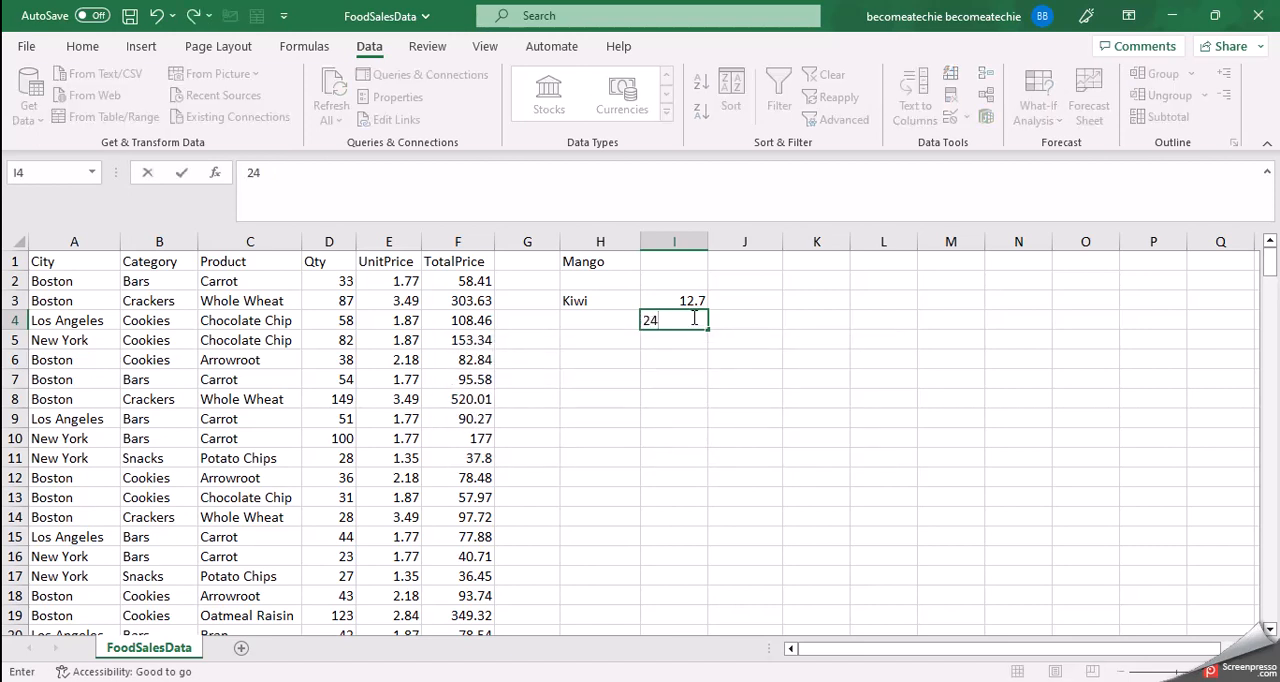
text(.9)
key(Return)
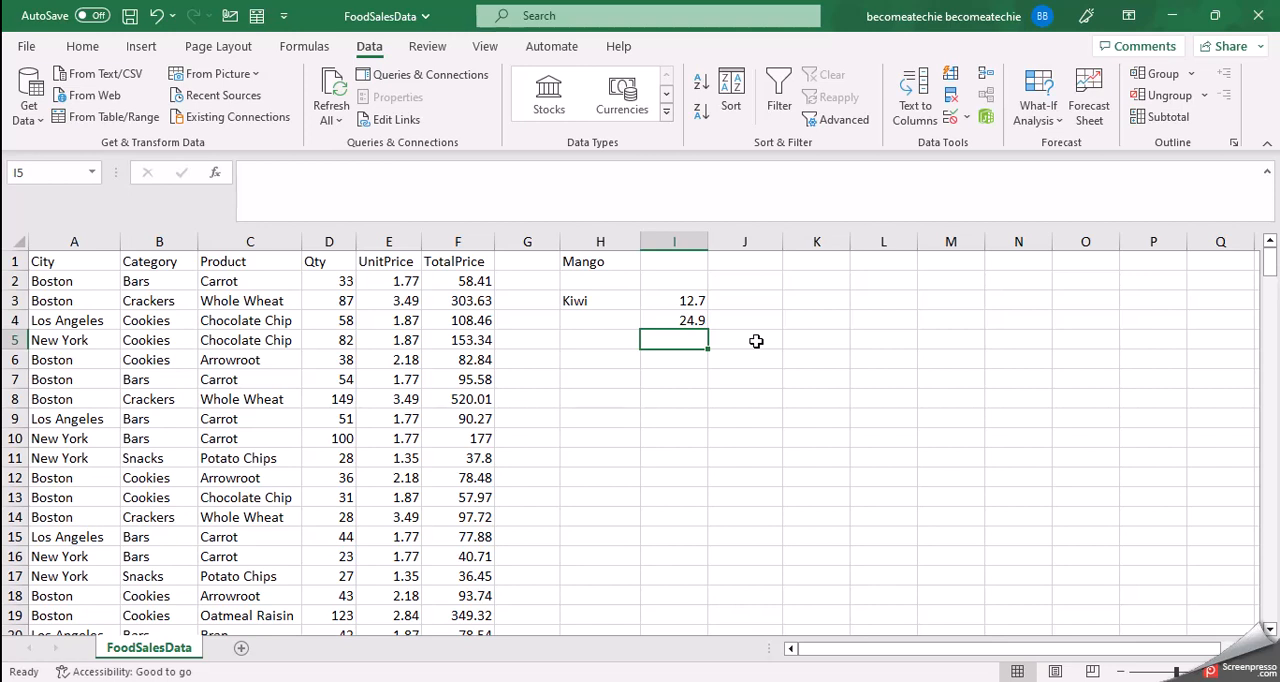
Step: Try to enter 67.5 in cell I5 and dismiss the validation error without keeping the value
click(687, 343)
text(67/)
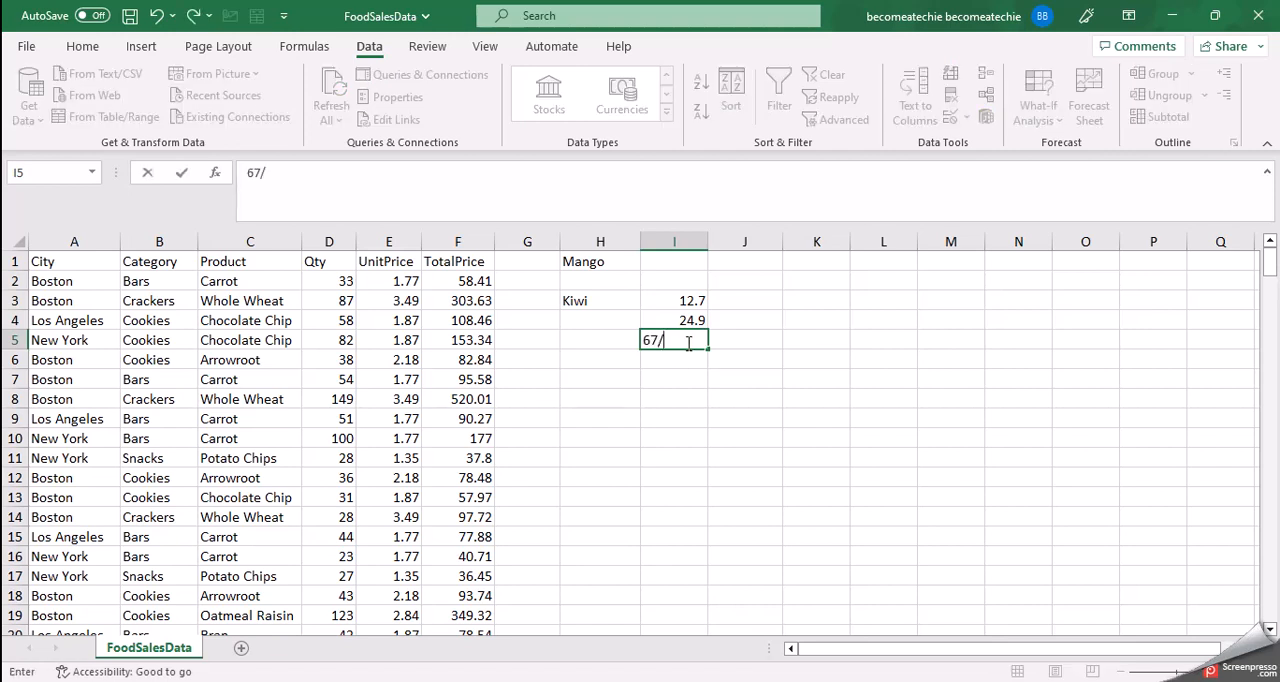
key(BackSpace)
text(.5)
key(Return)
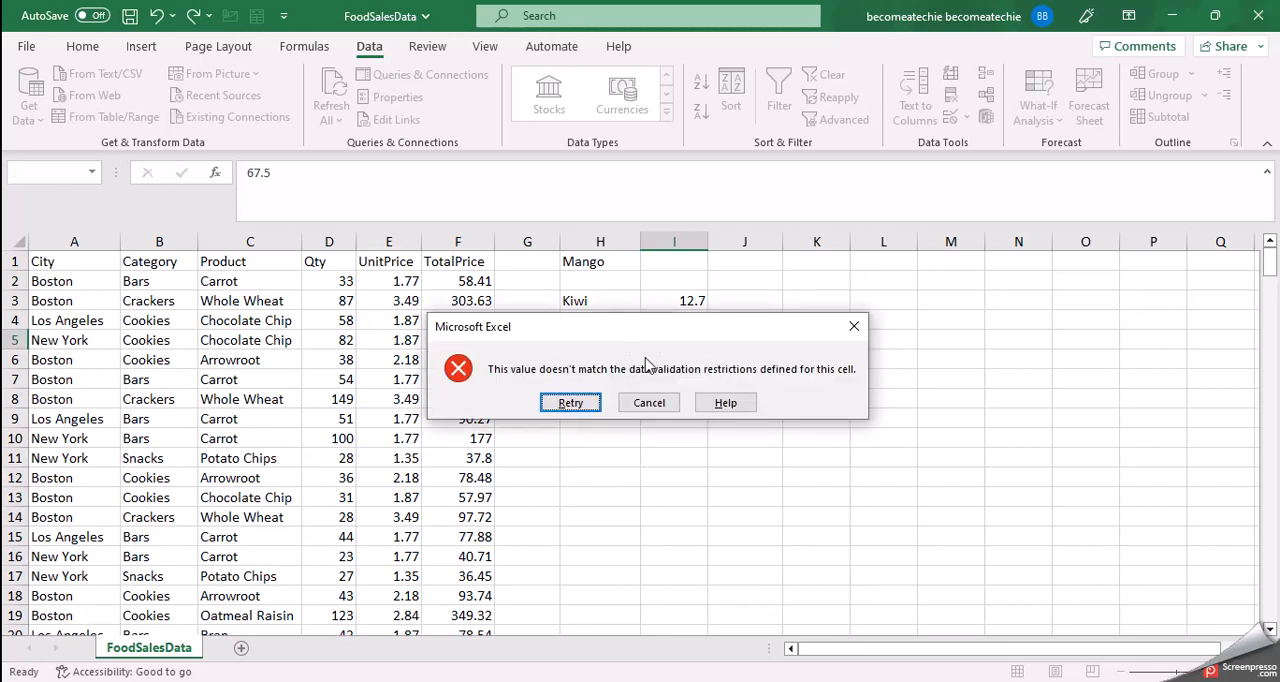
drag(712, 332, 760, 374)
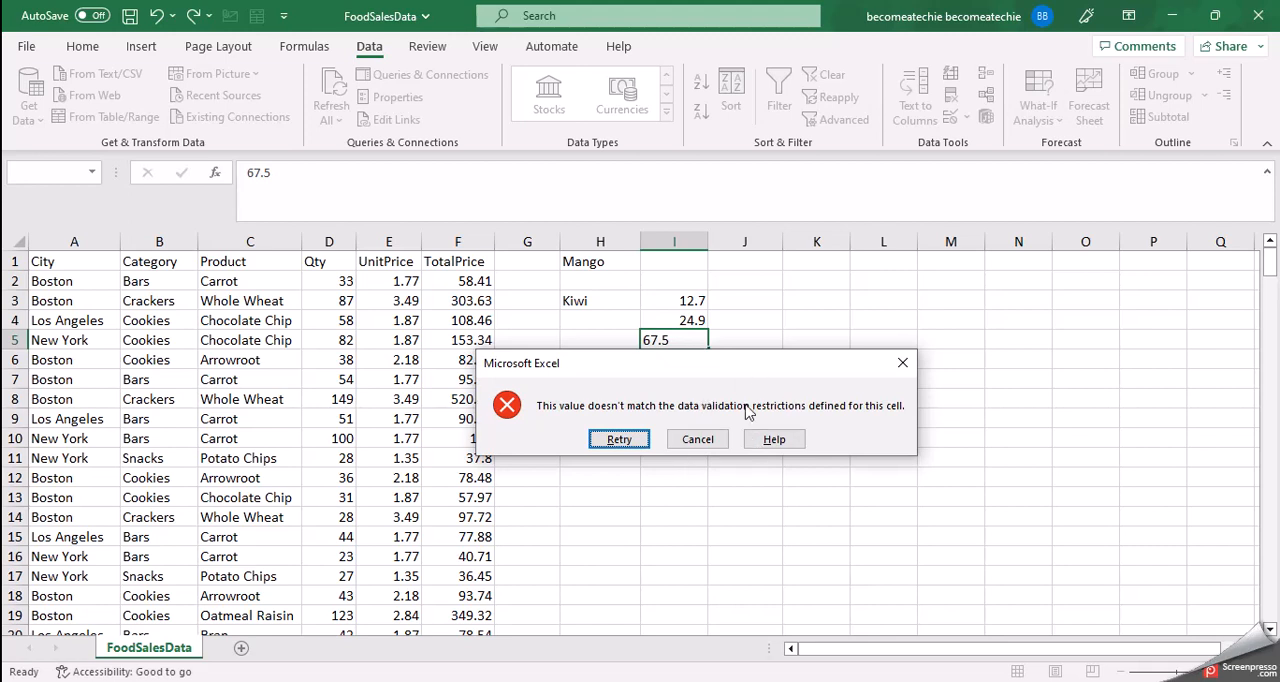
click(900, 357)
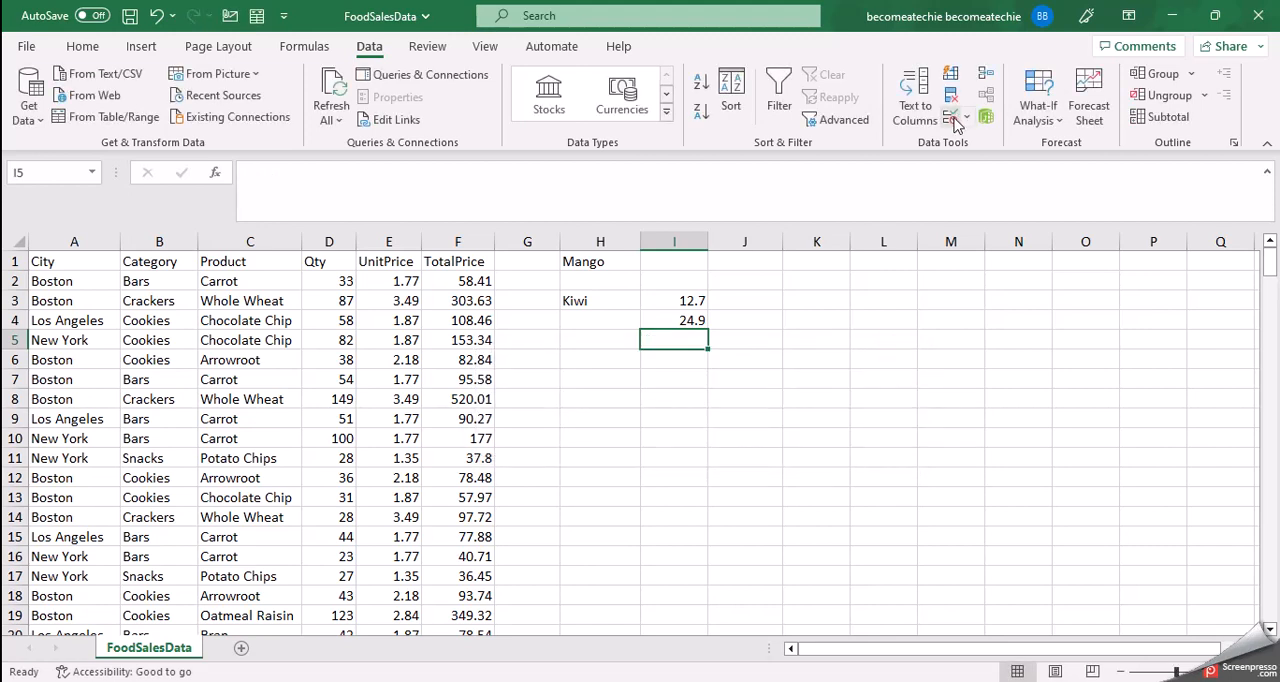
Step: Set the error alert style in cell I5's data validation to Warning
click(953, 120)
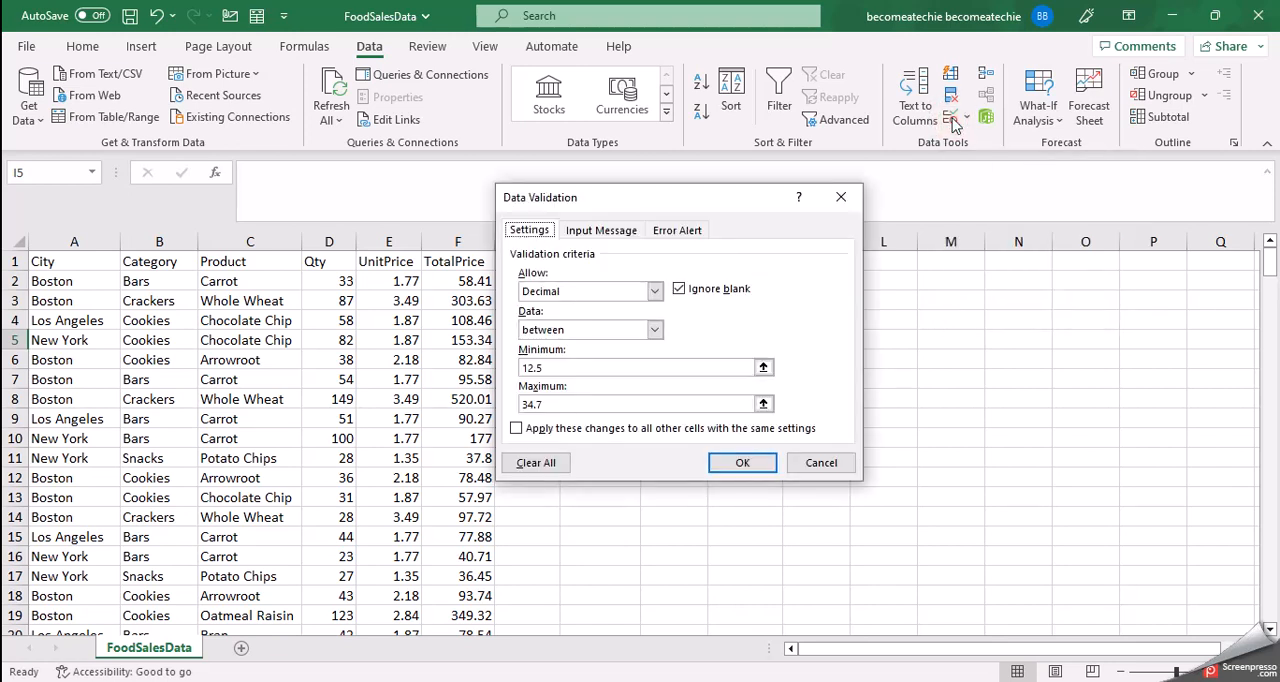
click(600, 232)
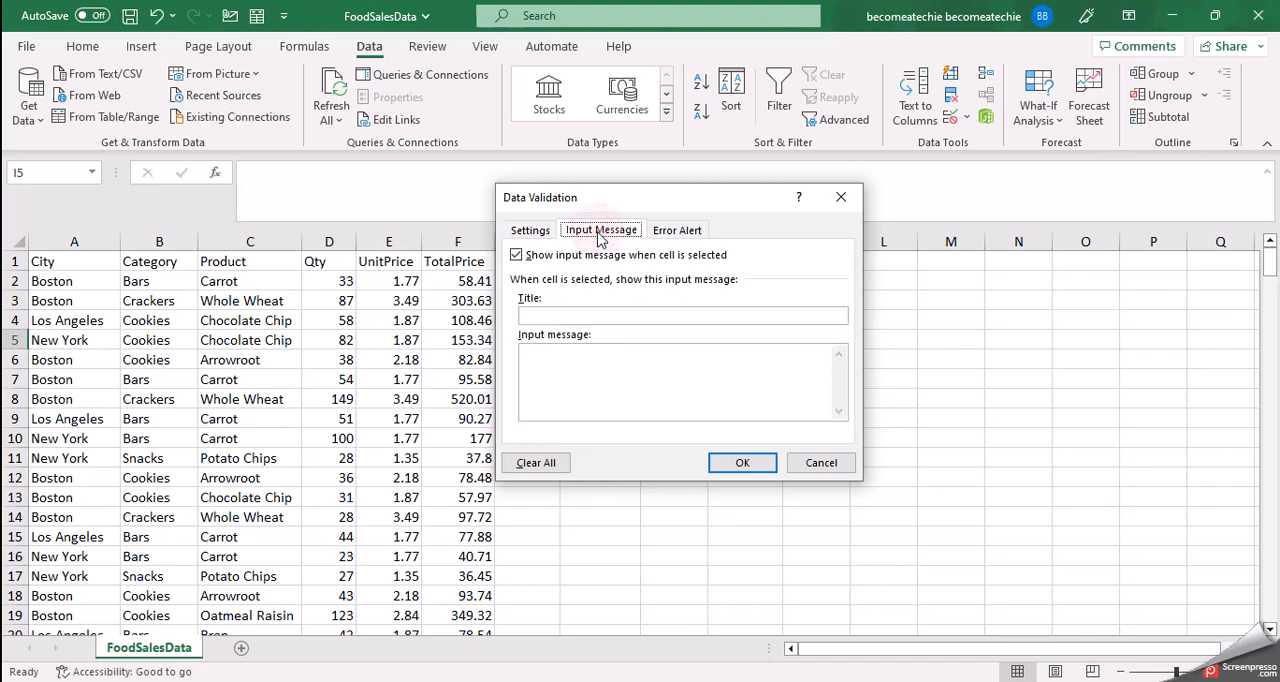
click(679, 232)
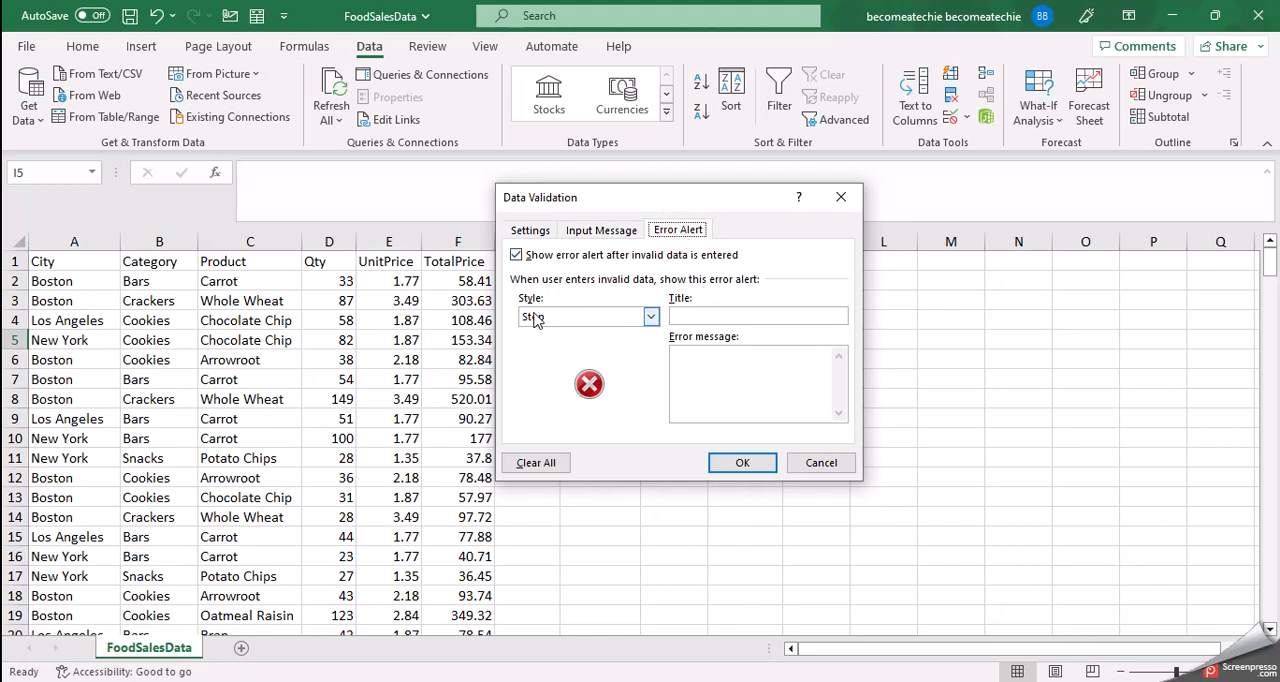
click(651, 317)
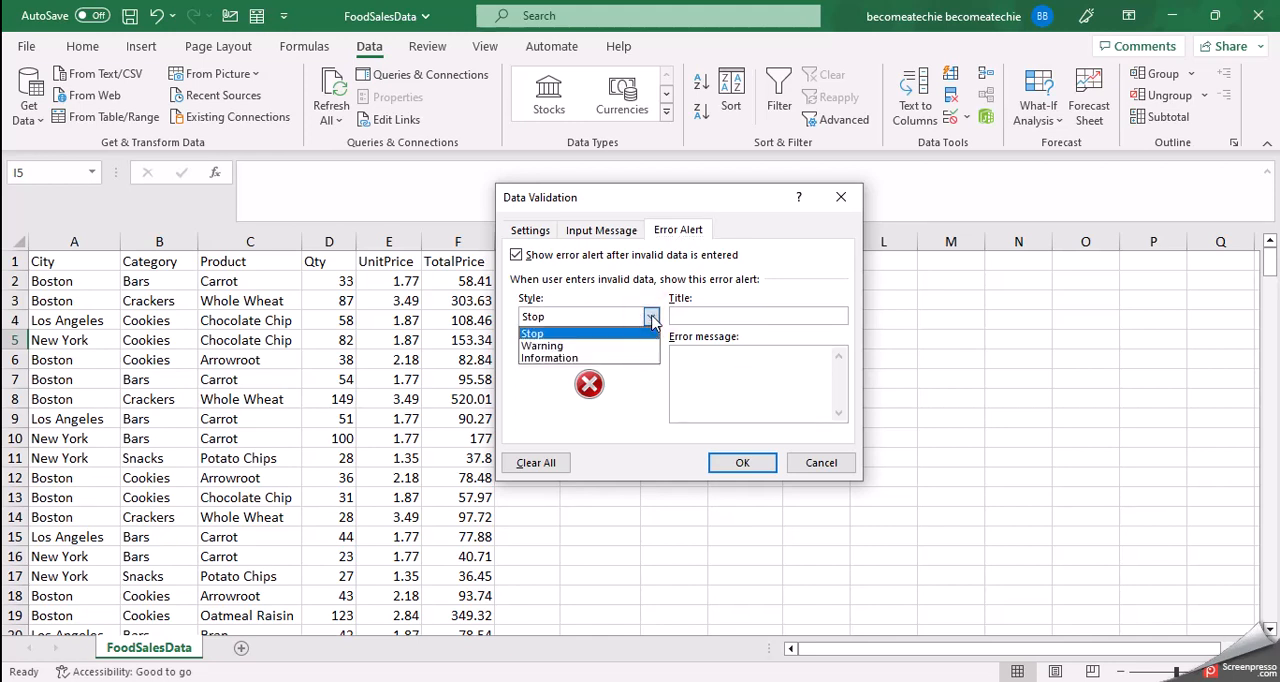
click(590, 346)
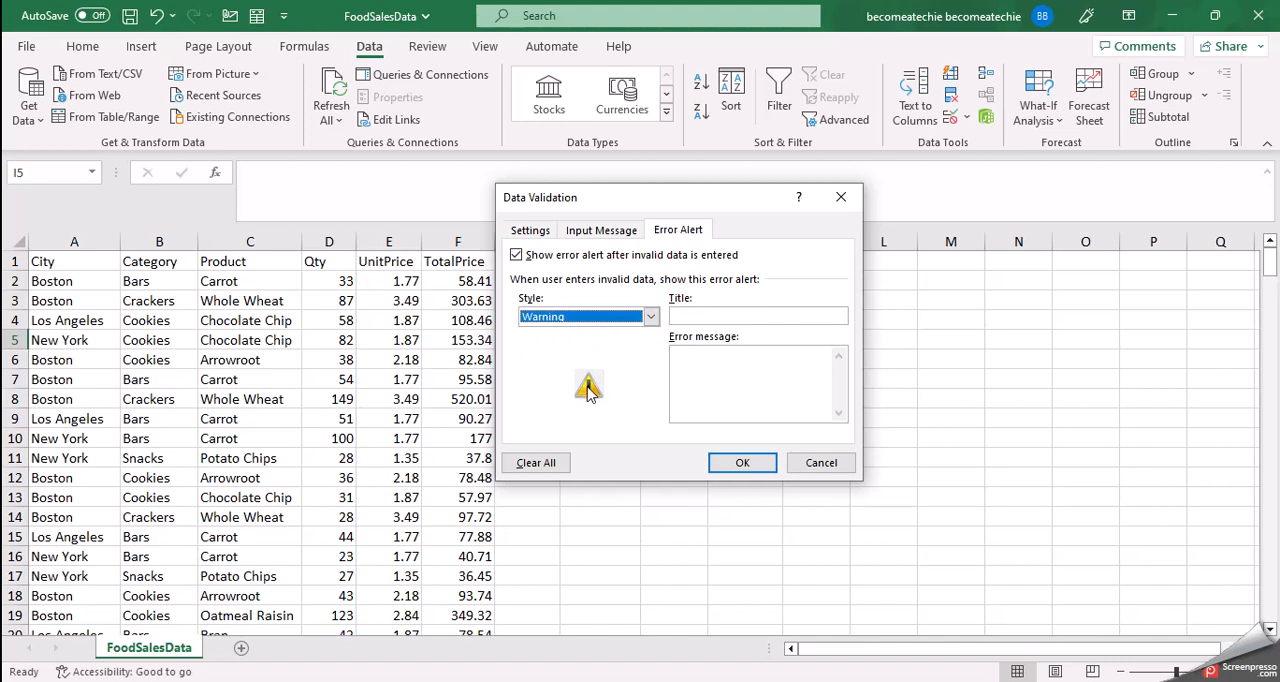
Step: Try the Information error alert style and switch the style back to Warning
click(650, 316)
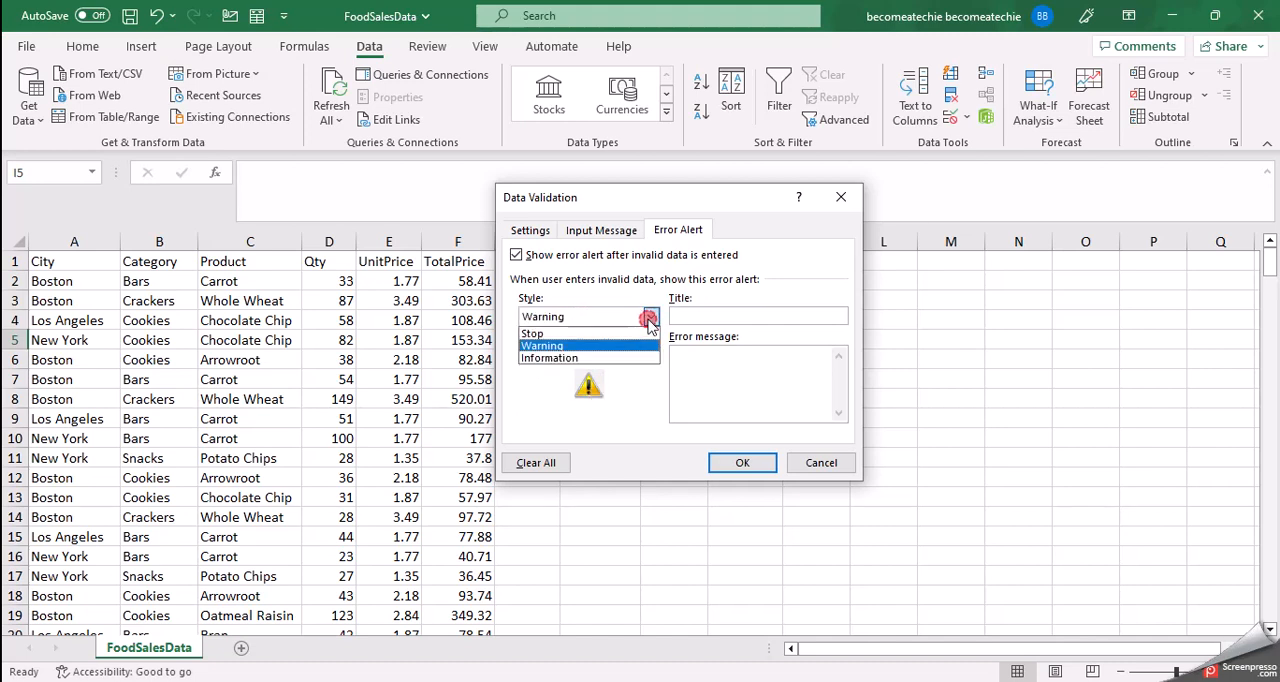
click(626, 360)
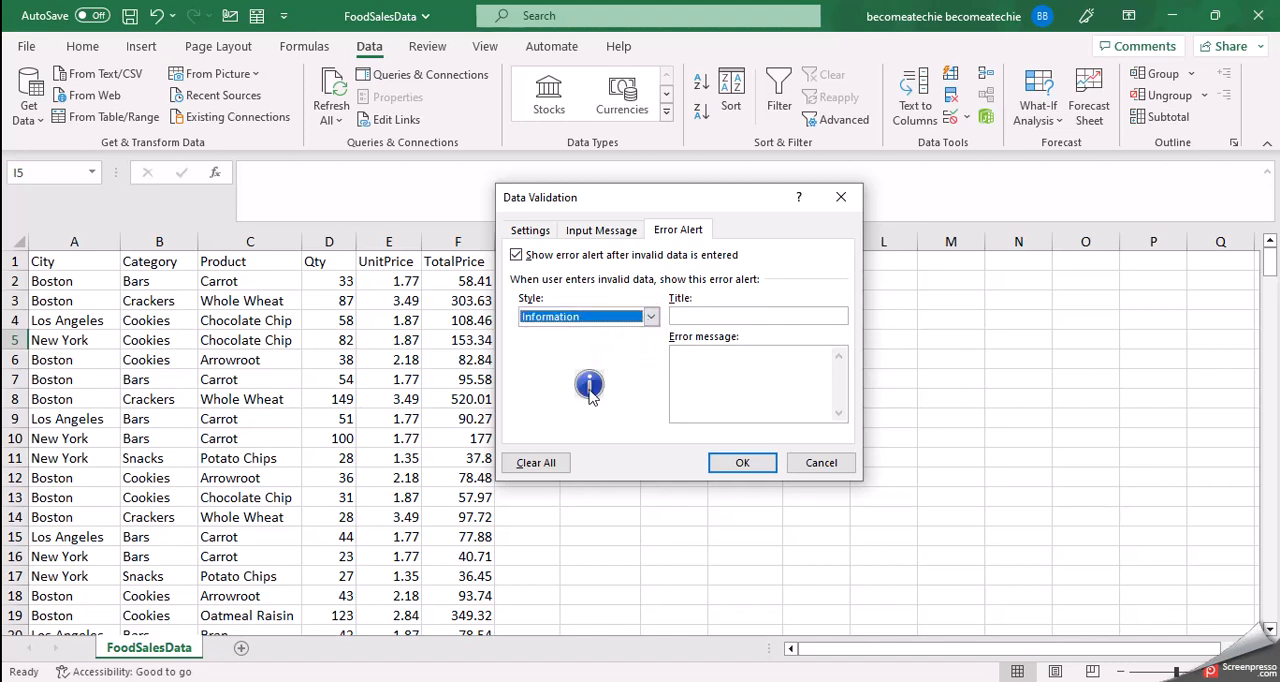
click(650, 316)
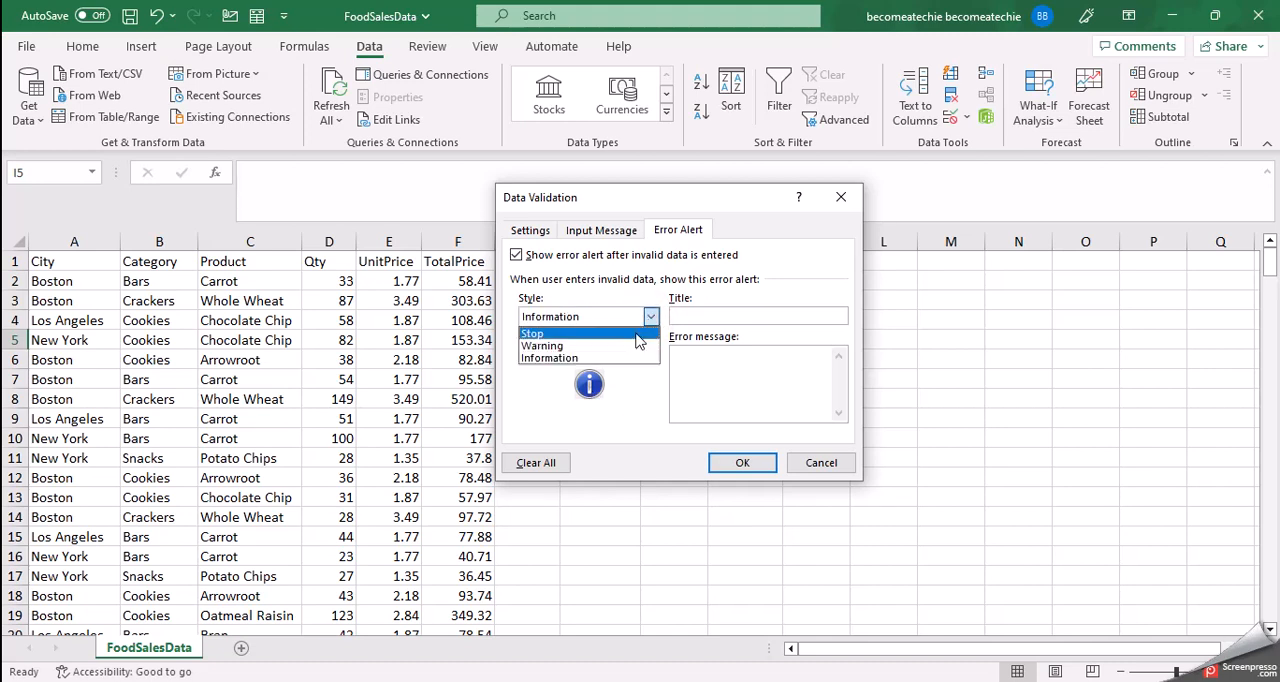
click(667, 281)
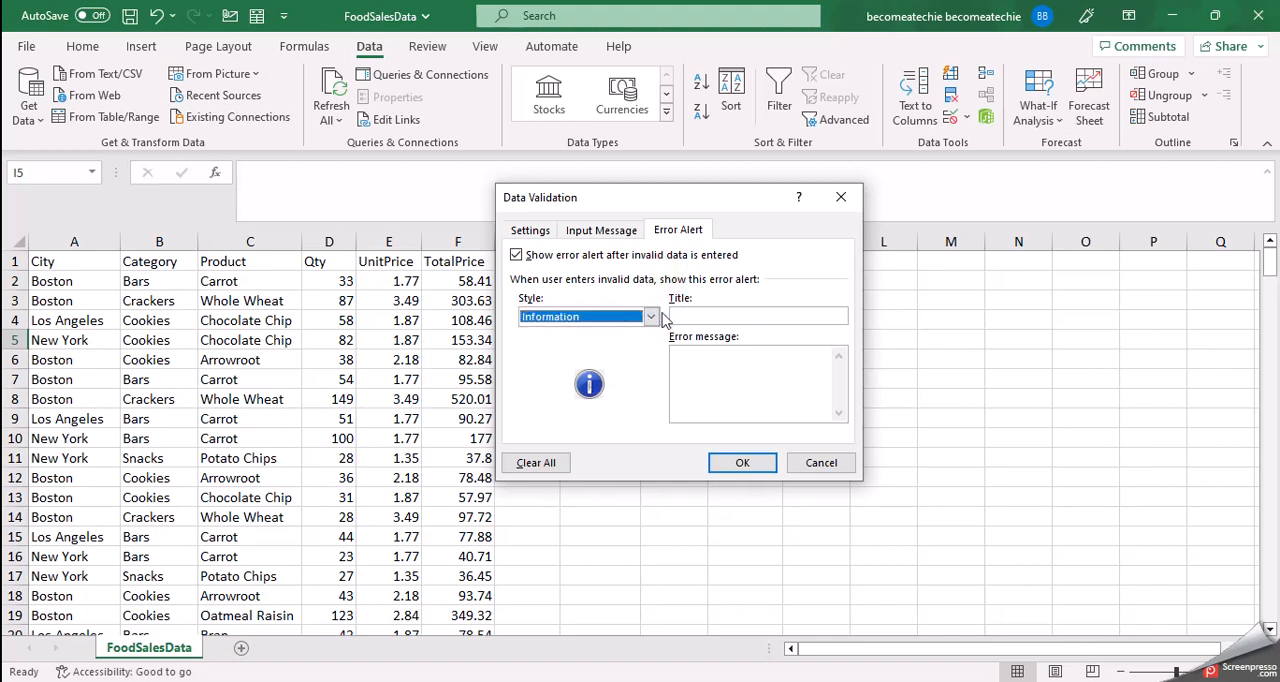
click(650, 316)
click(621, 345)
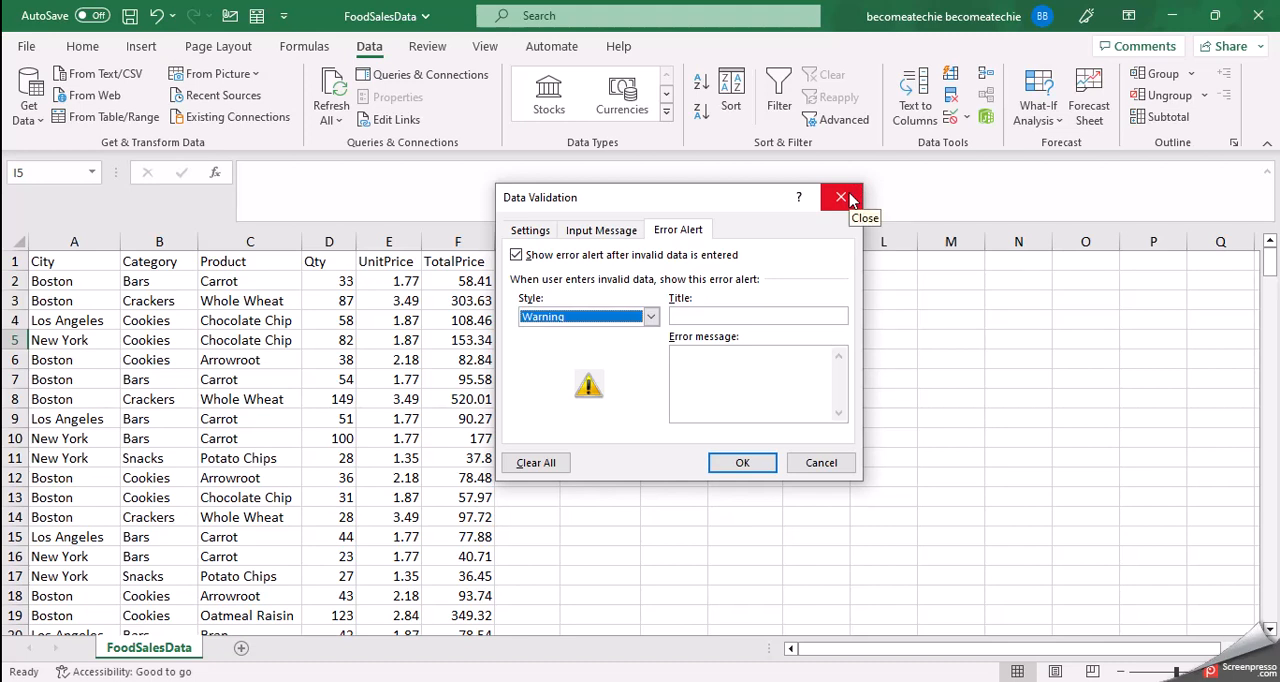
Step: Title the warning alert "Decimal value incorrect"
drag(748, 203, 1013, 262)
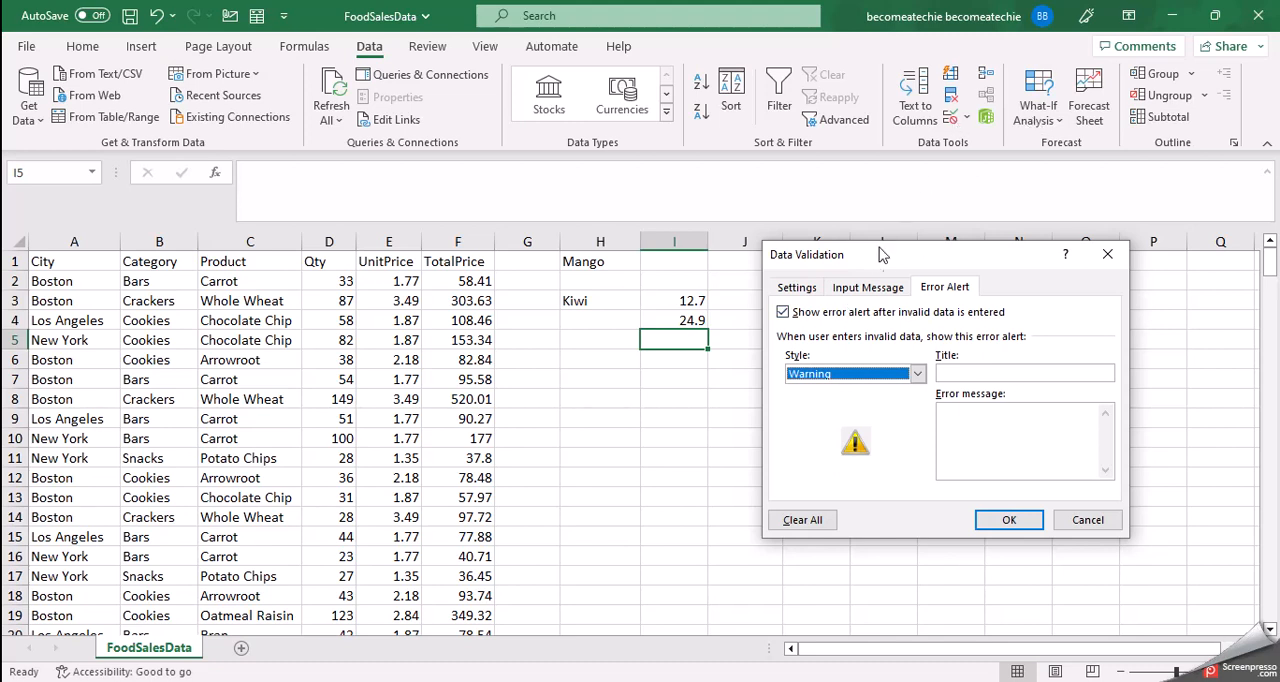
drag(875, 263, 854, 200)
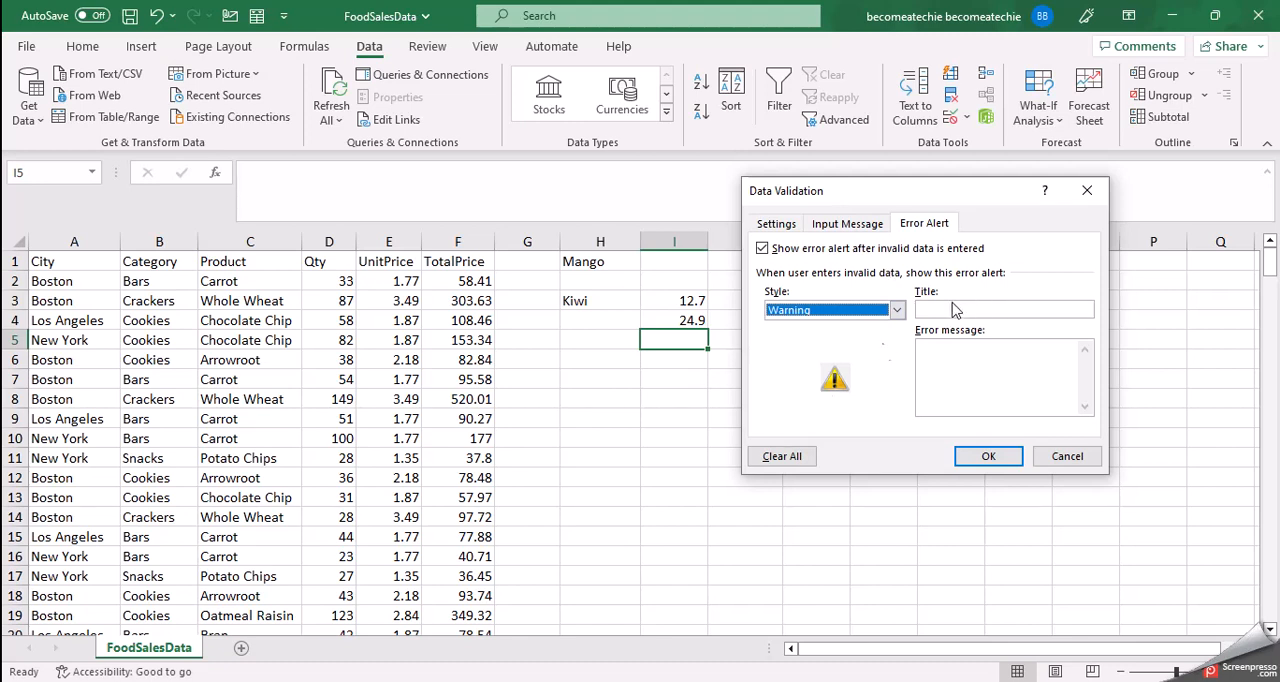
click(955, 313)
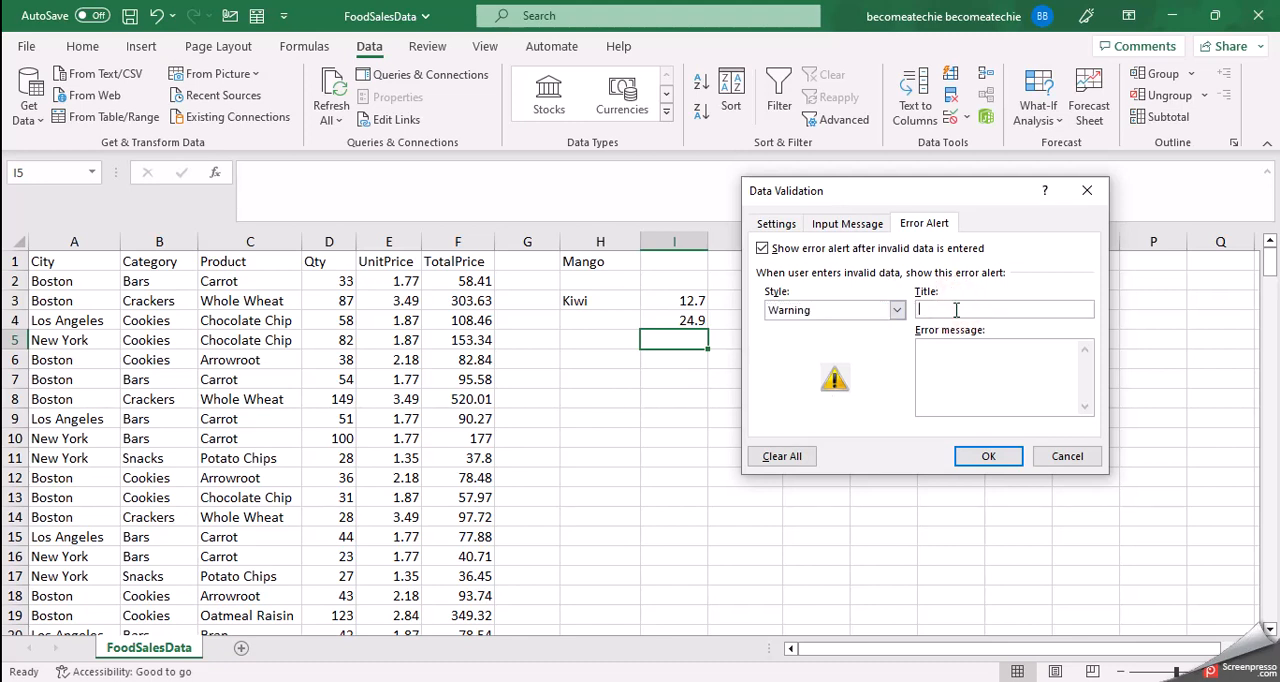
text(Decimal value incorrect)
Step: Set the error message to "Please enter correct decimal value between 12.5 and 34.7" and apply the validation settings
click(962, 351)
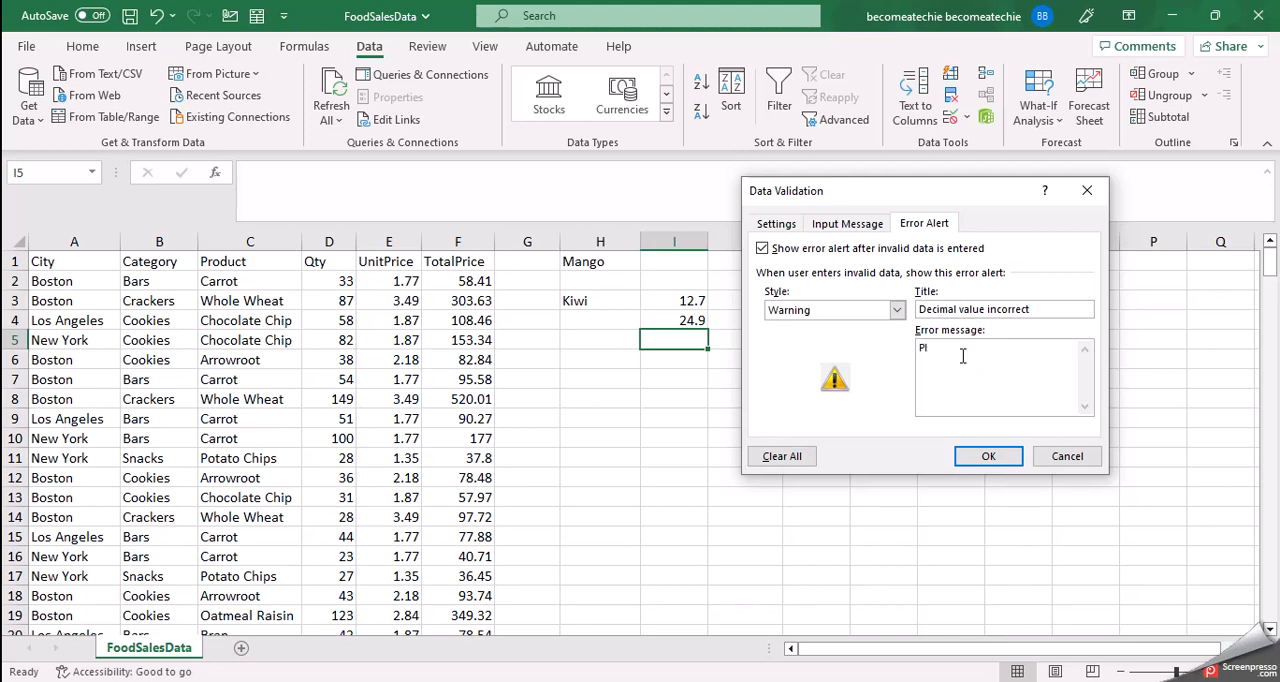
text(Please enter)
text(correct decimal value between)
text(12.5 and )
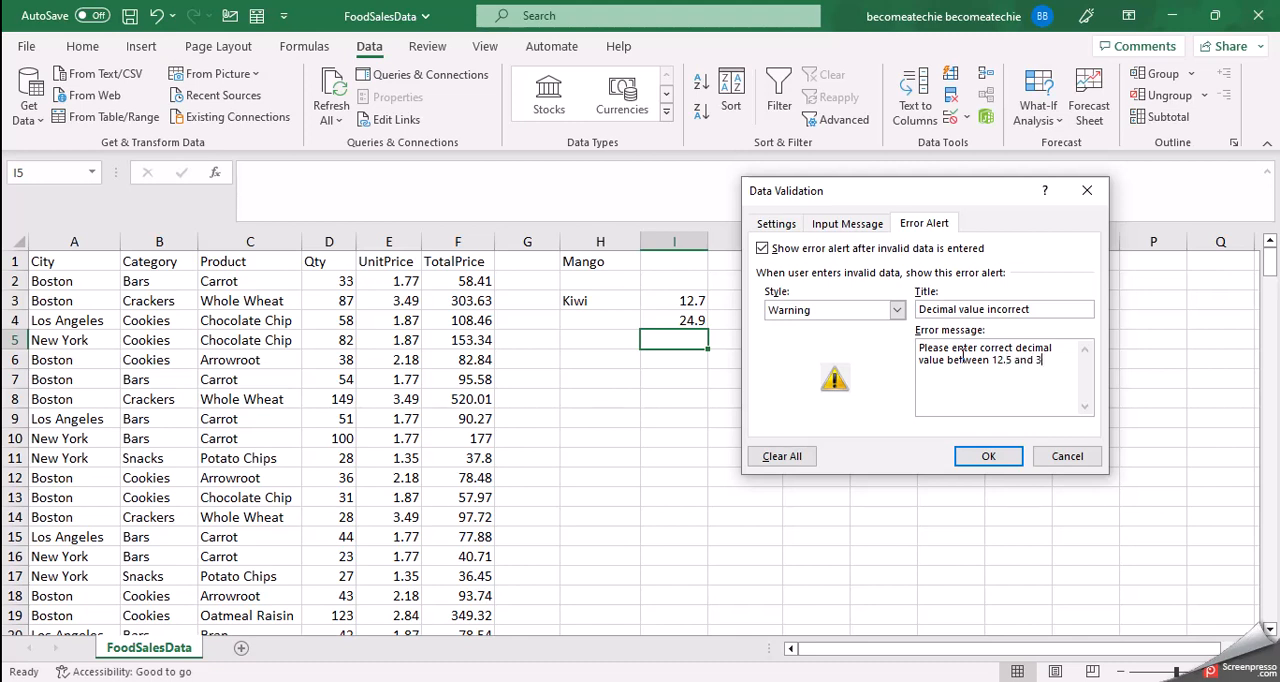
text(34.7)
click(988, 457)
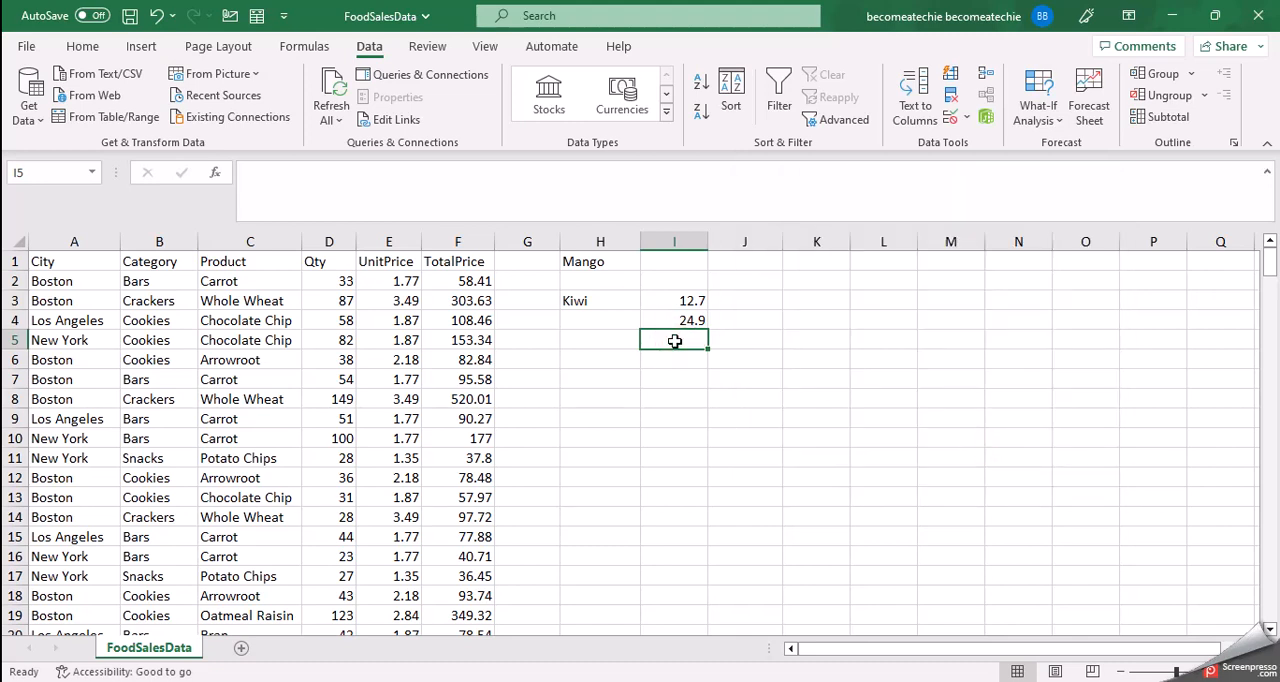
Step: Enter the out-of-range value 56.7 in cell I5 and accept it despite the validation warning
text(56)
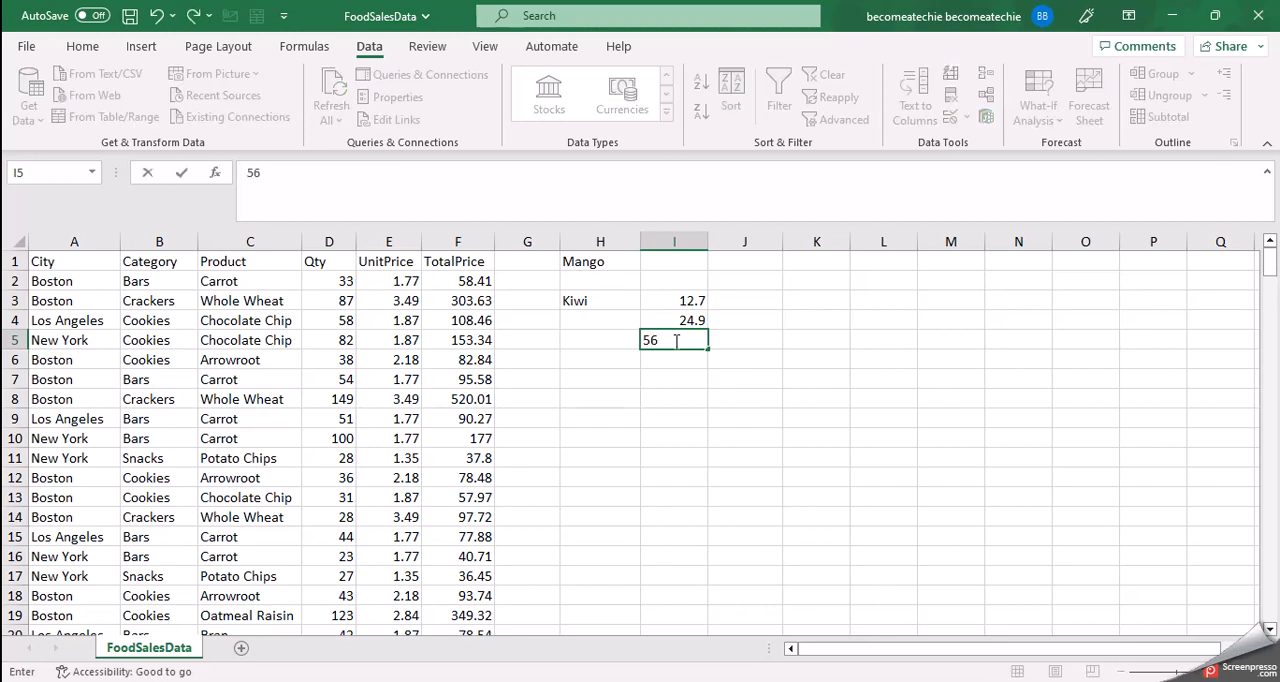
text(.7)
key(Return)
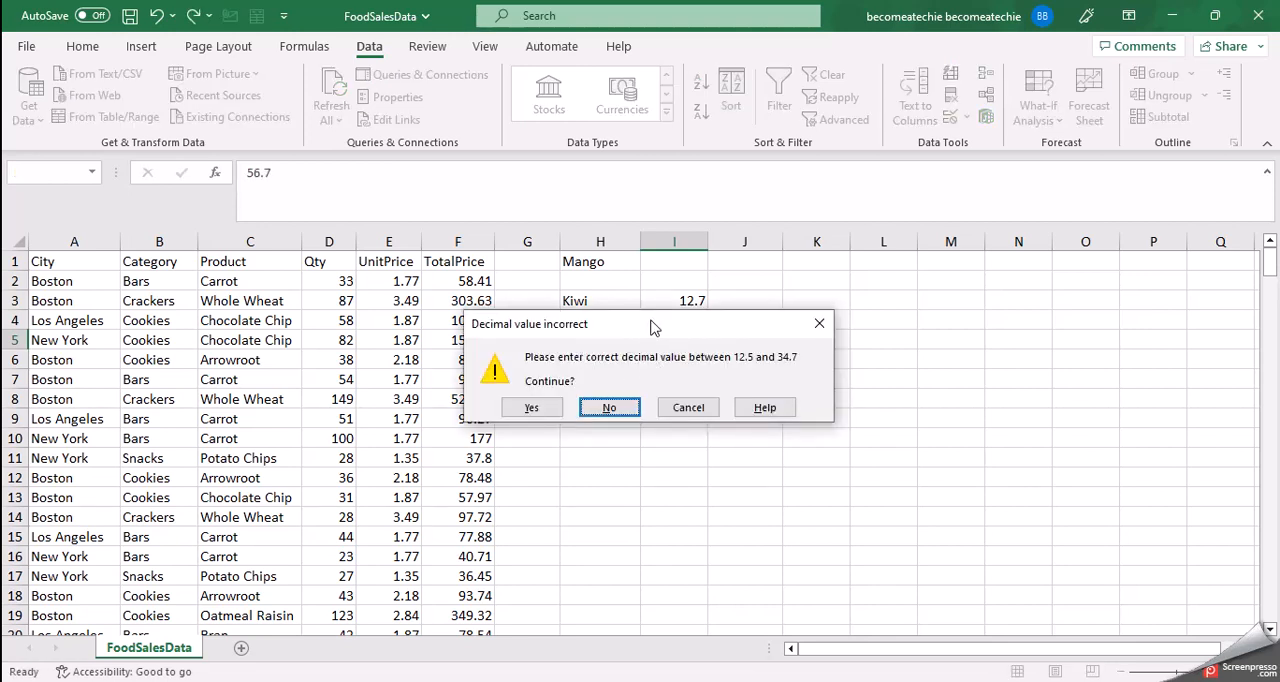
drag(652, 327, 780, 383)
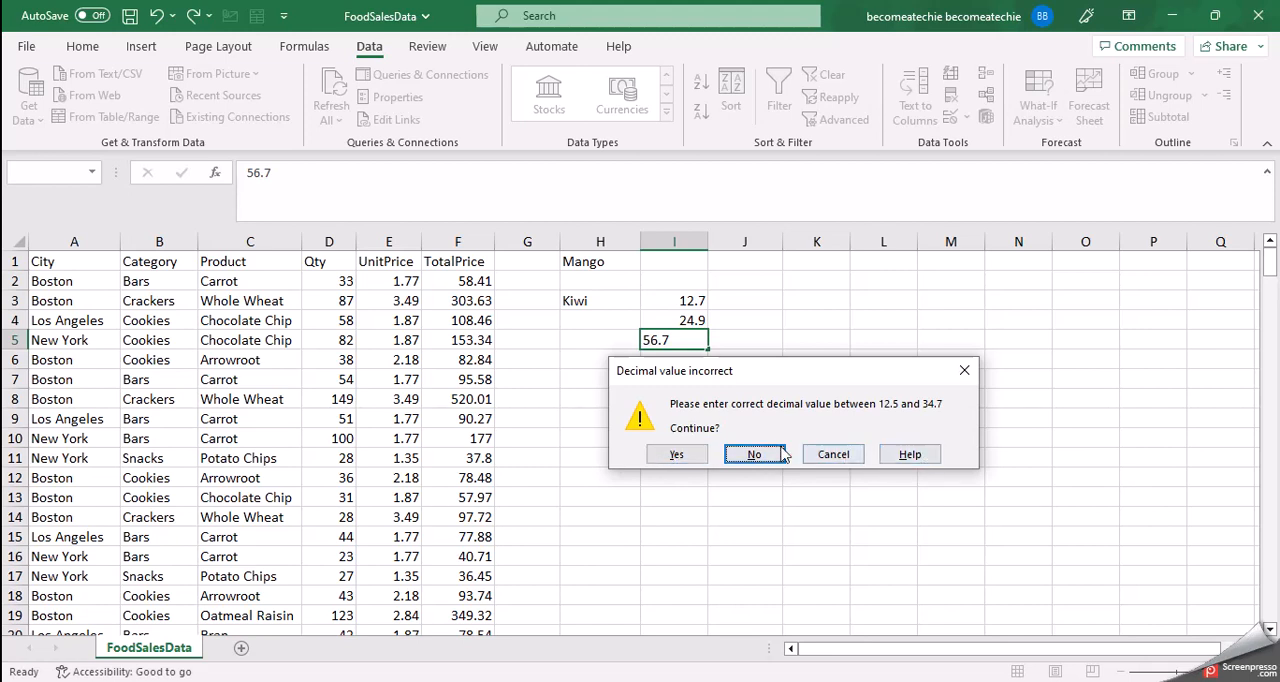
click(686, 464)
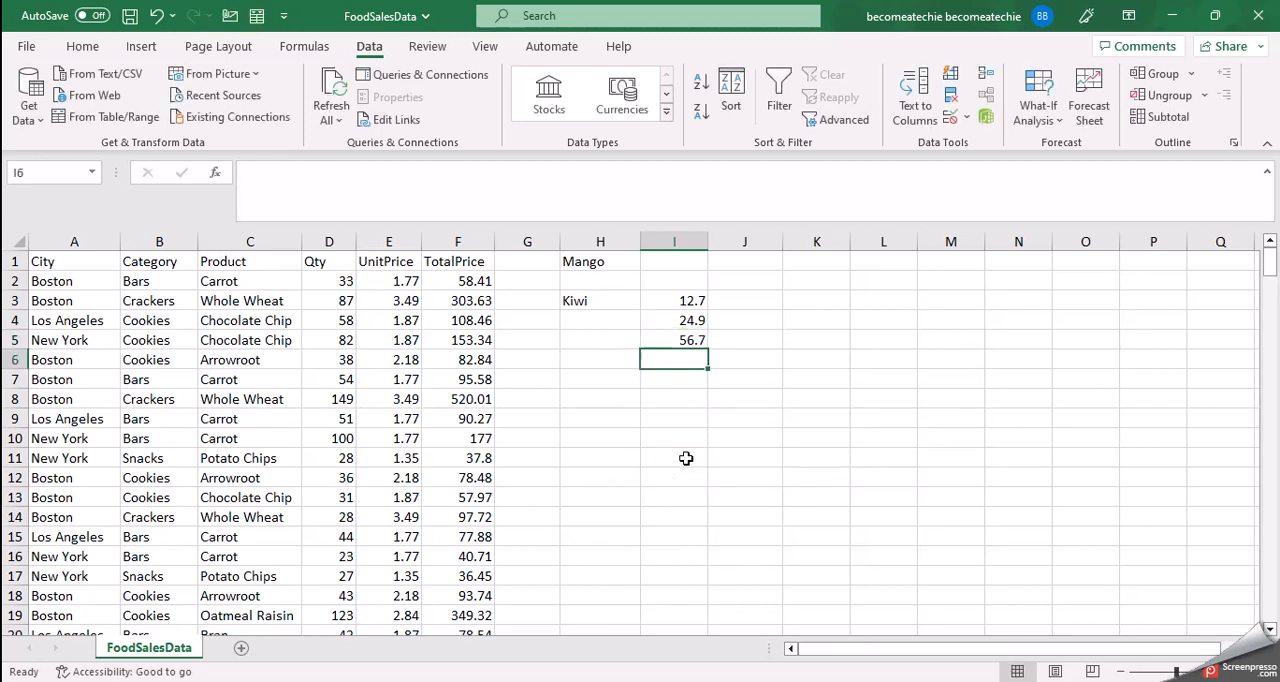
click(678, 342)
click(757, 337)
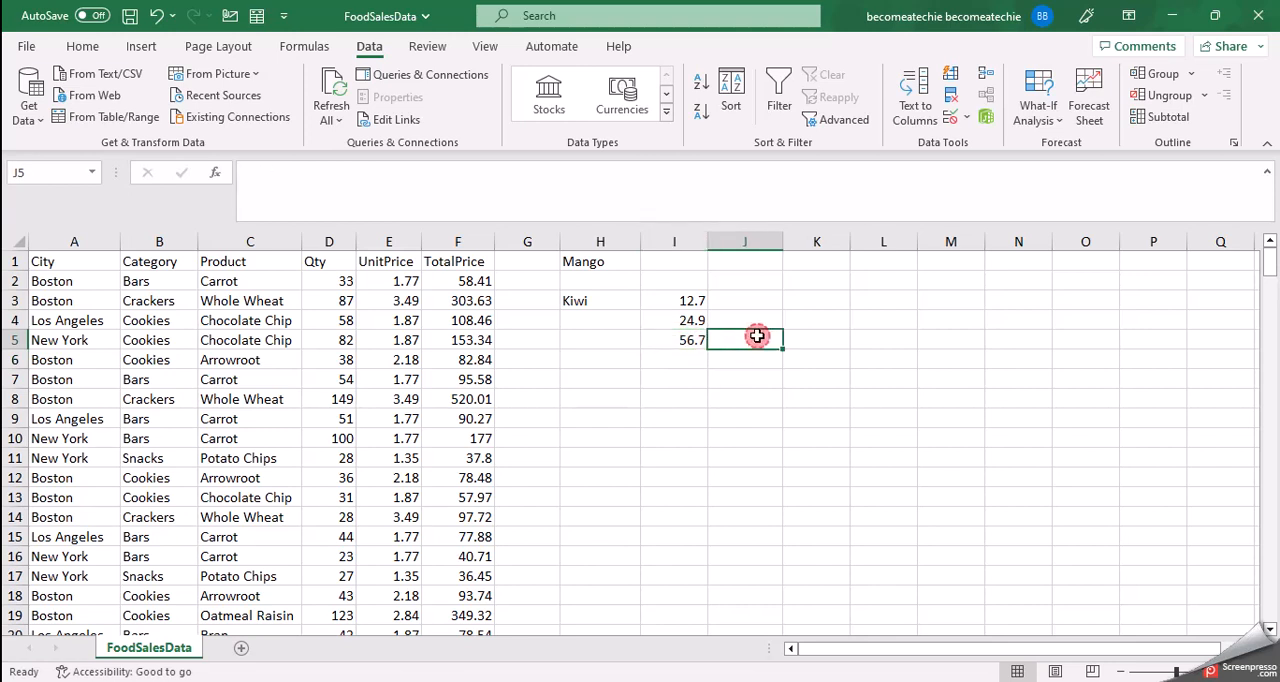
click(663, 340)
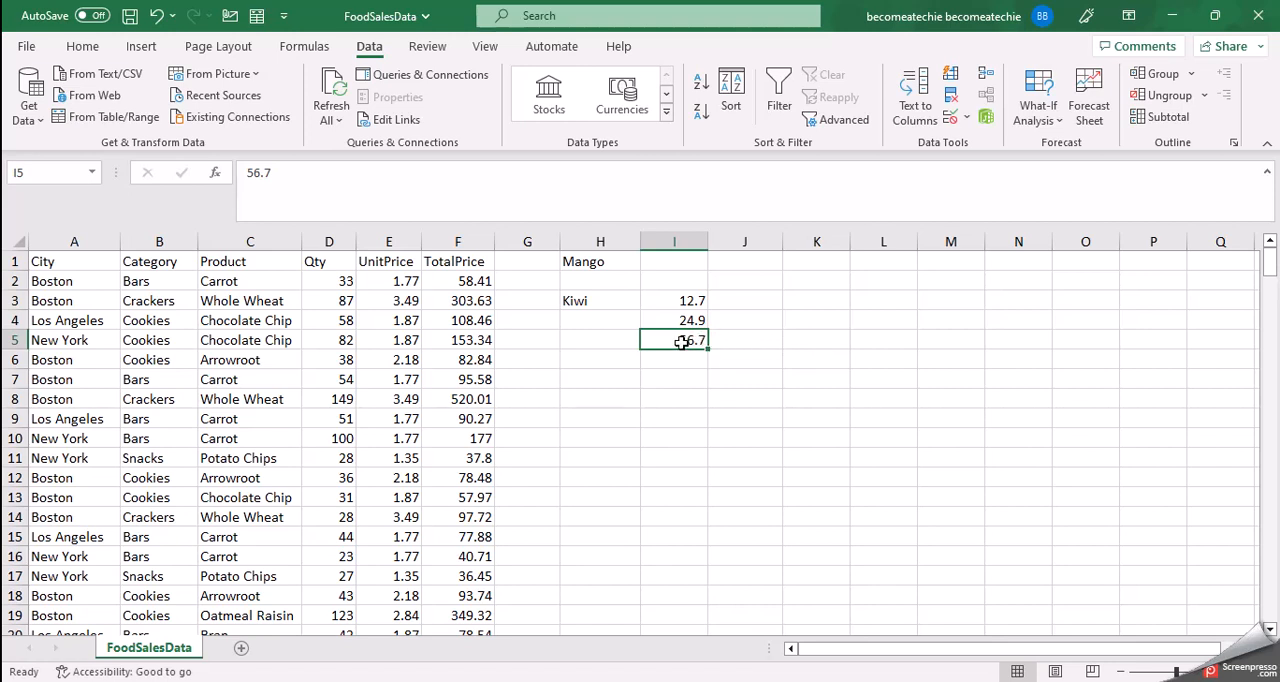
click(673, 241)
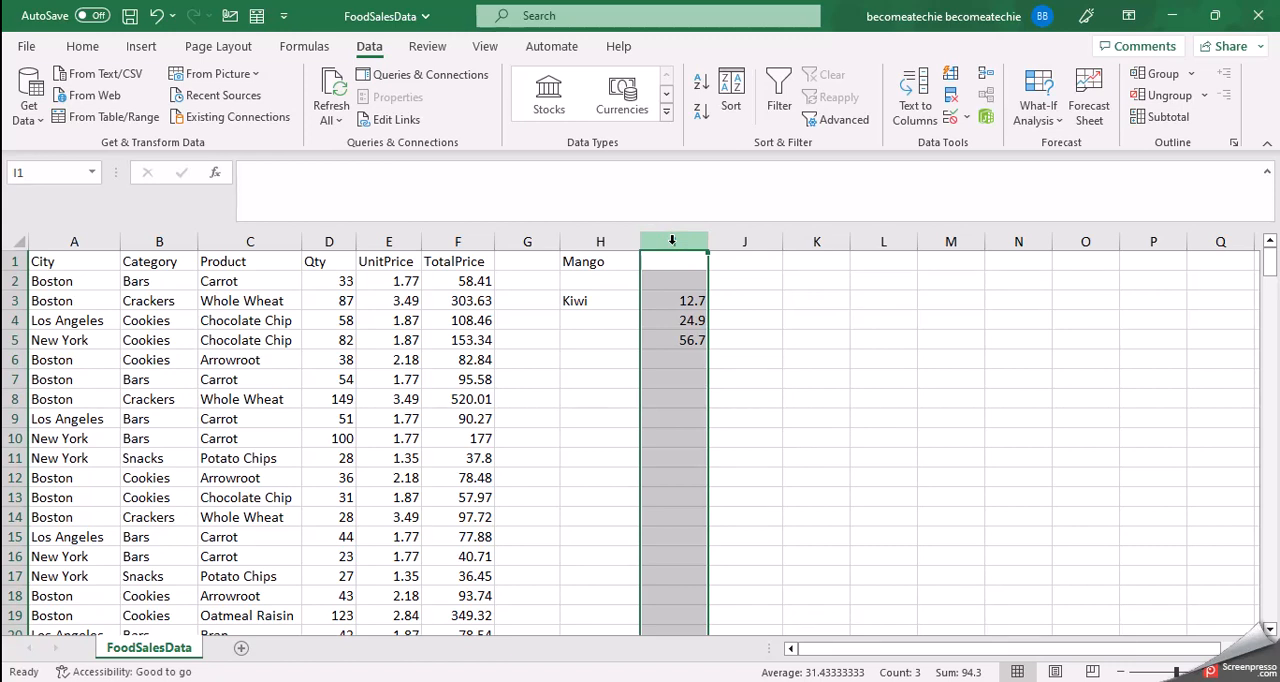
click(740, 241)
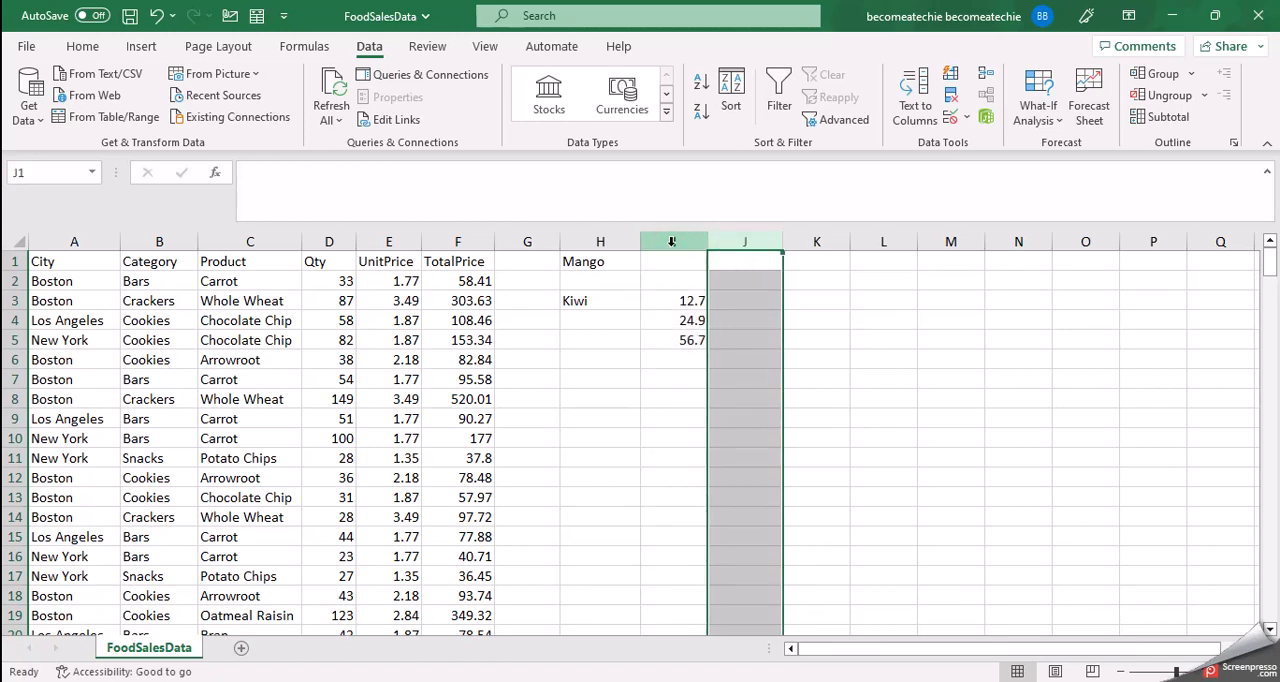
click(664, 300)
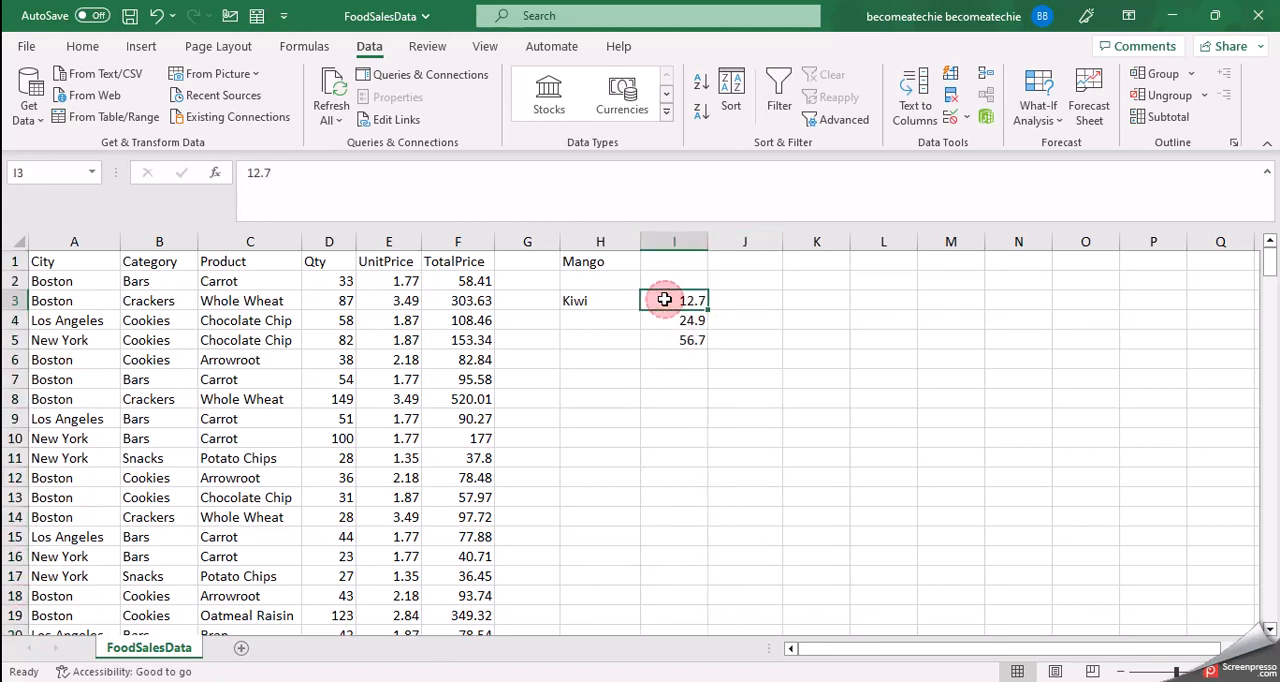
click(723, 340)
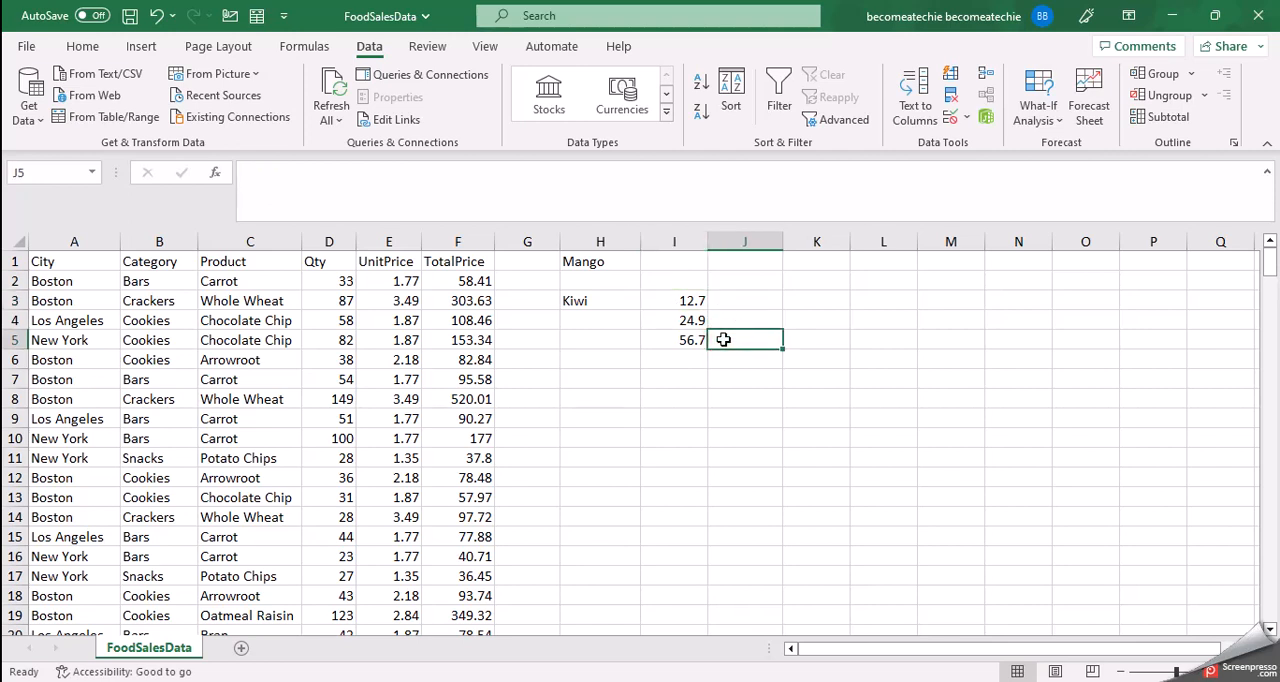